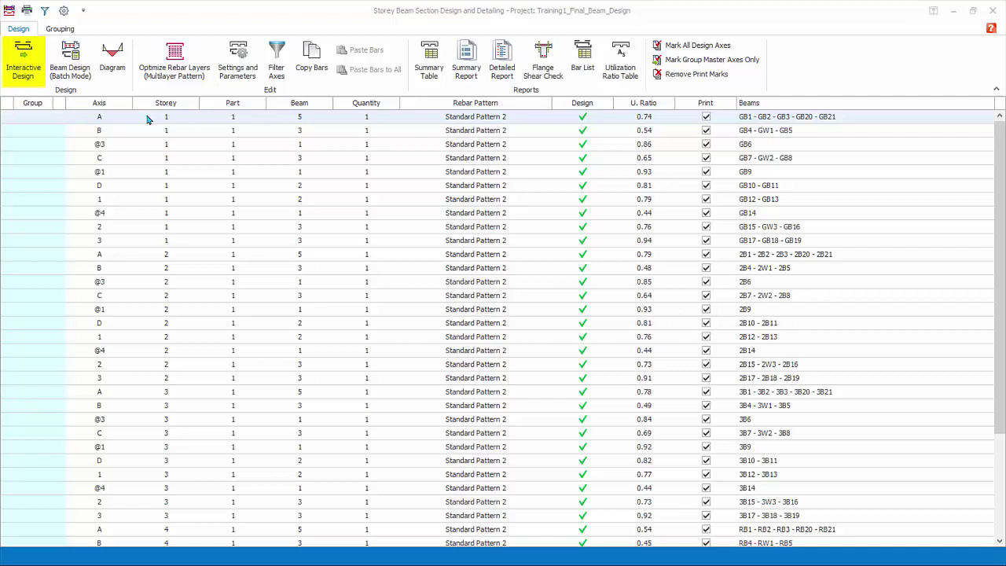
- Open axis A storey 1 reinforcement data full screen with its beam list and 3D model
click(107, 120)
click(108, 123)
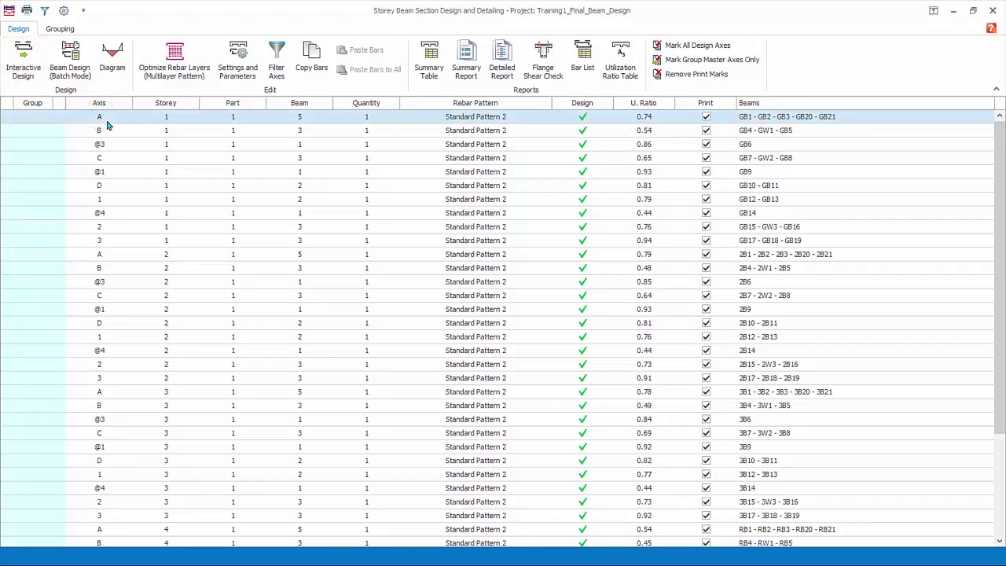
double_click(108, 123)
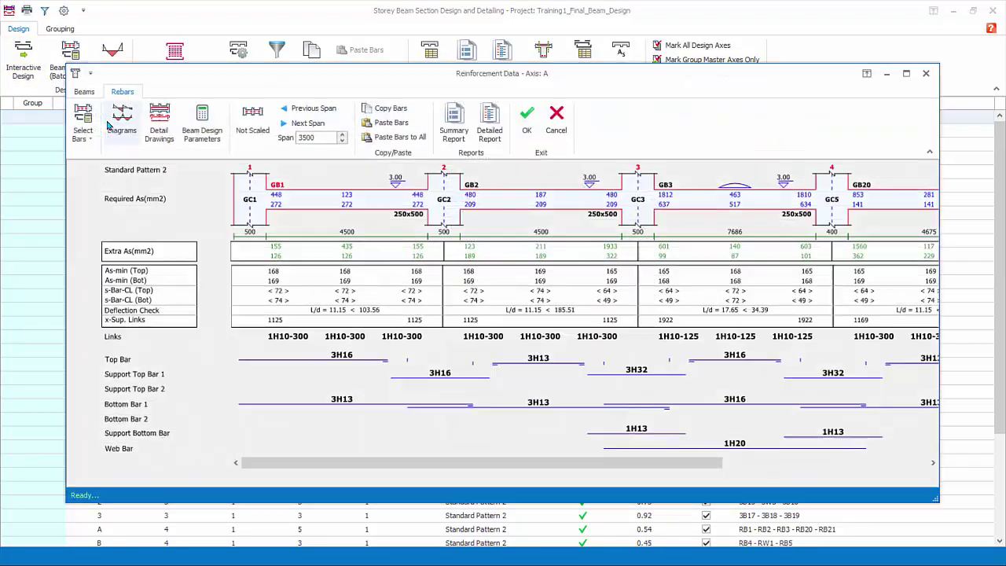
click(906, 75)
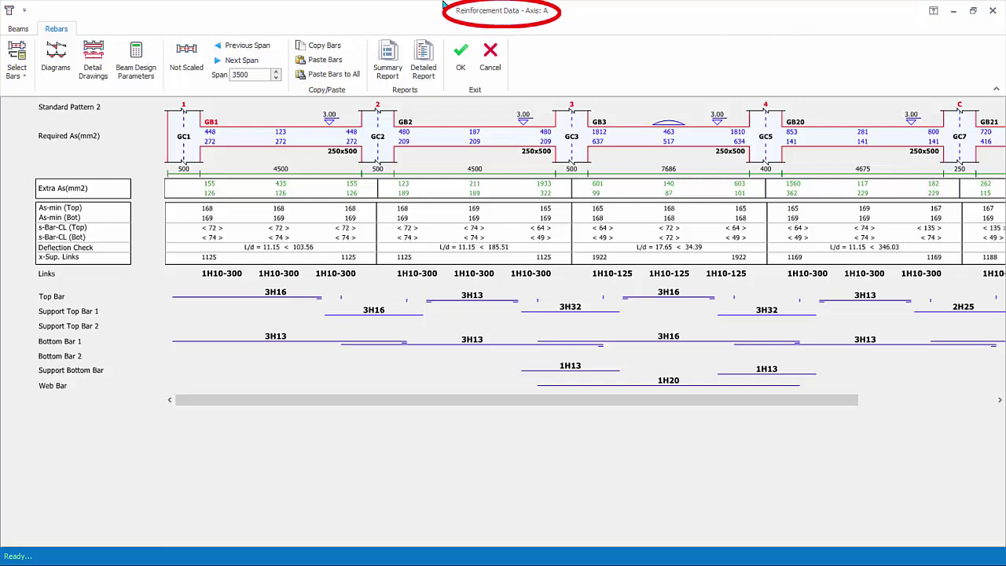
click(20, 30)
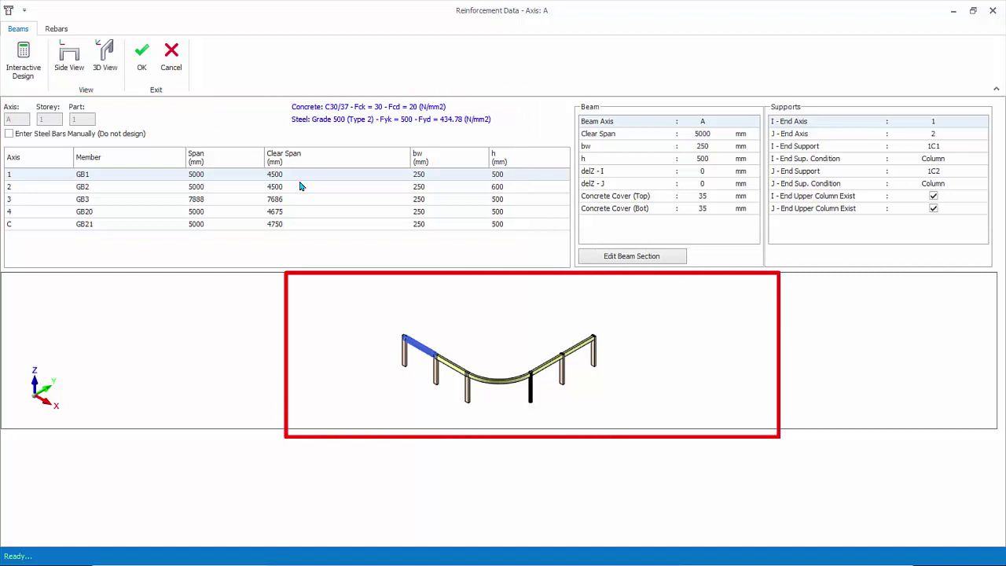
- Highlight beams GB3 and GB1 in the model, then switch to side elevation and back to 3D
scroll(387, 388, up, 2)
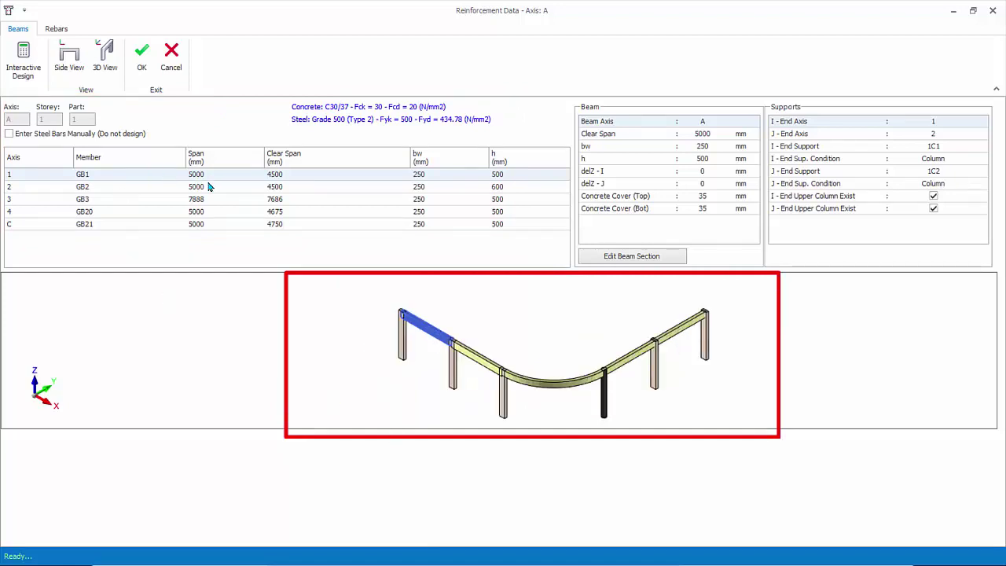
click(209, 186)
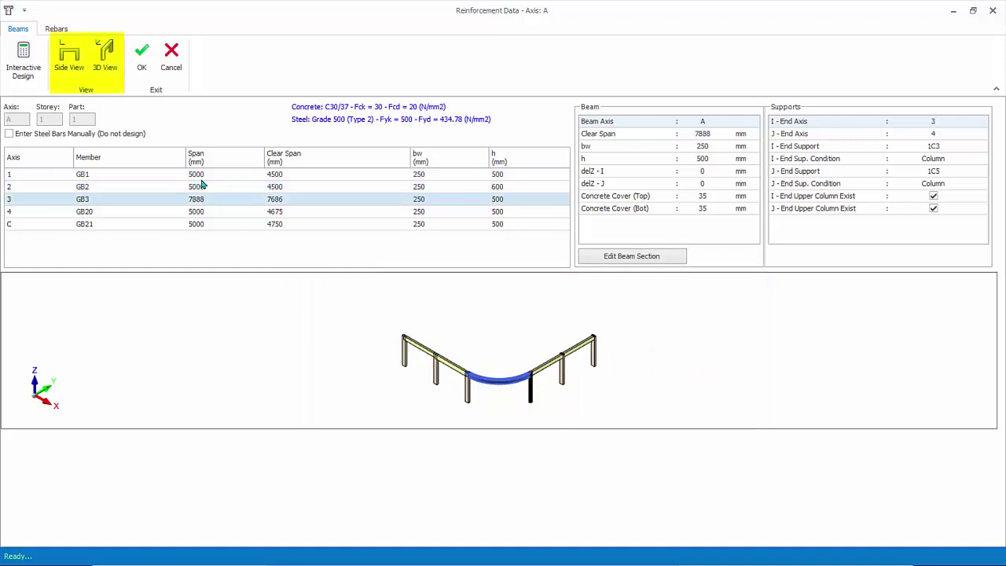
click(203, 176)
click(203, 175)
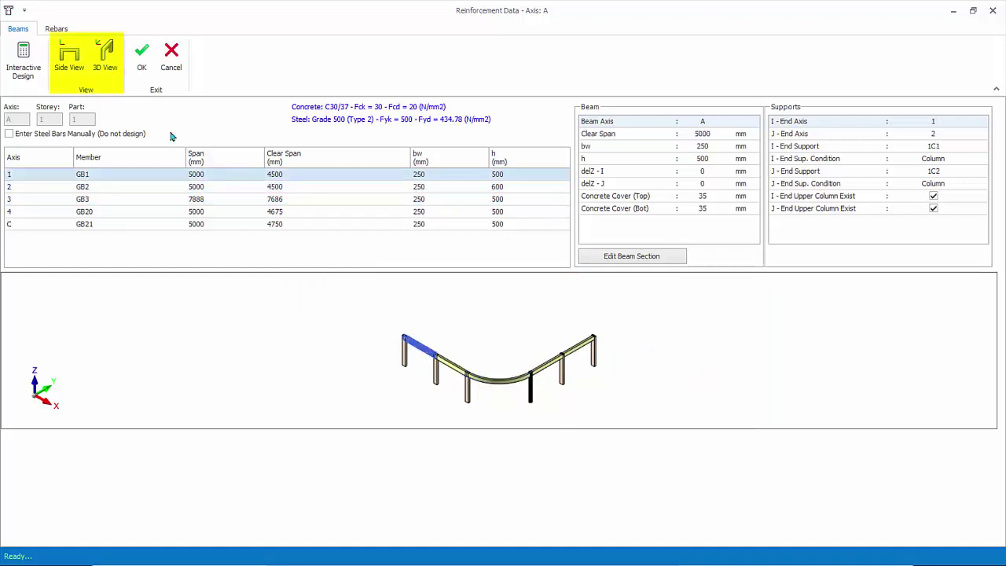
click(69, 59)
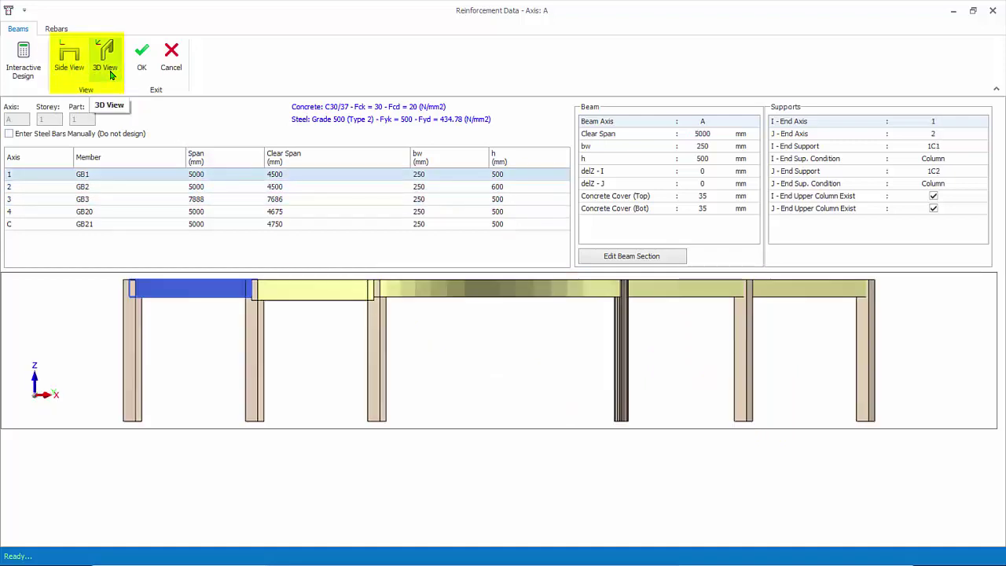
click(111, 73)
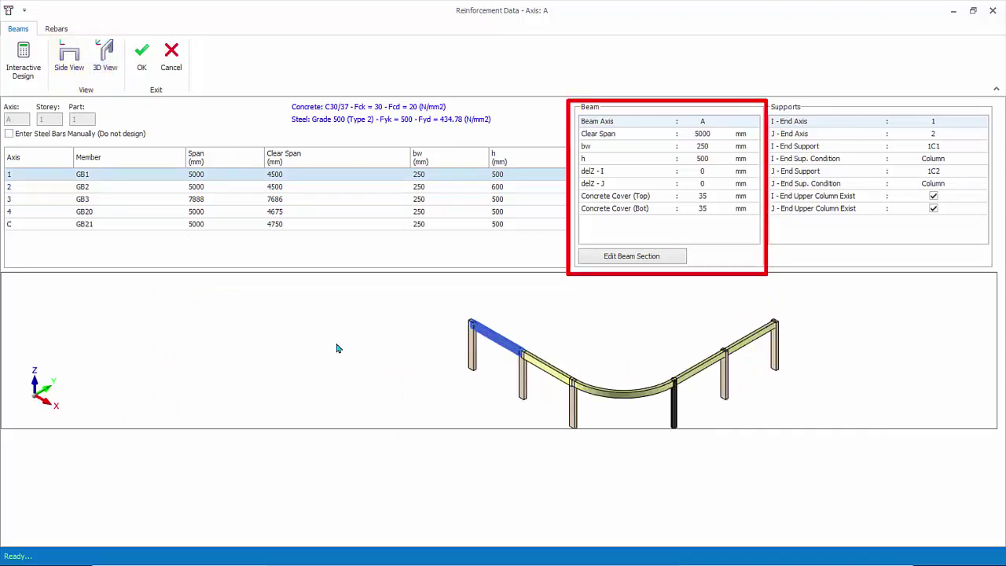
click(631, 257)
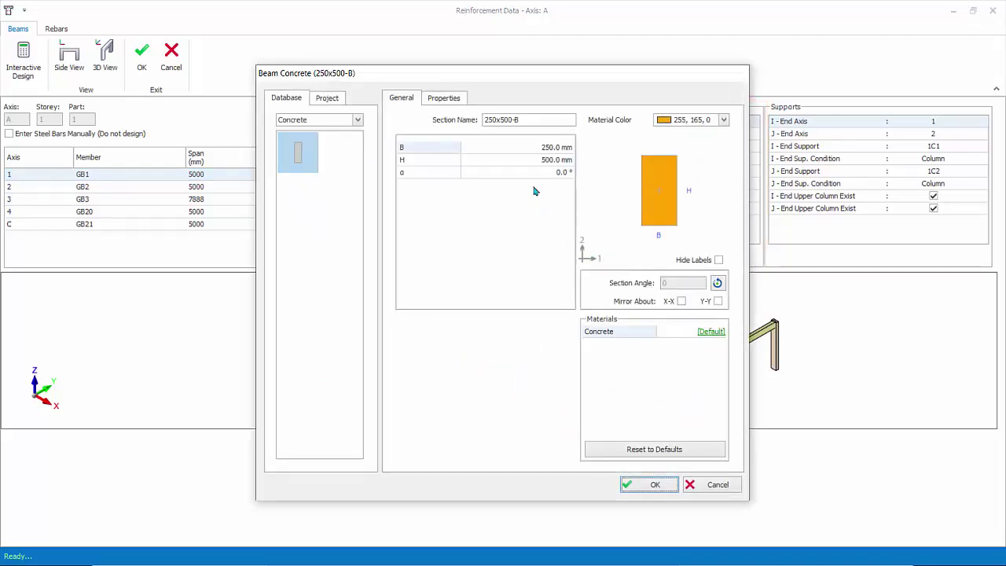
click(538, 149)
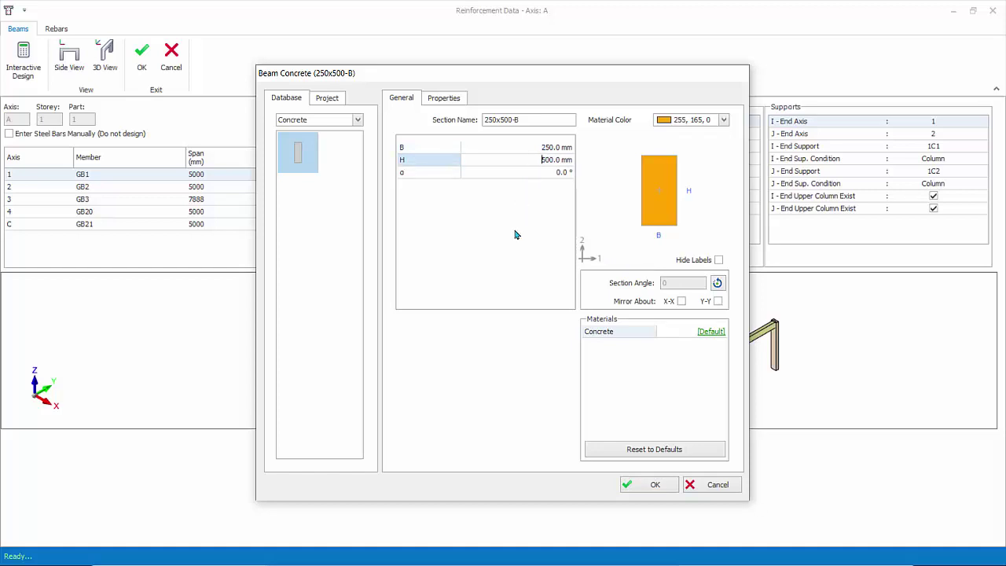
click(720, 485)
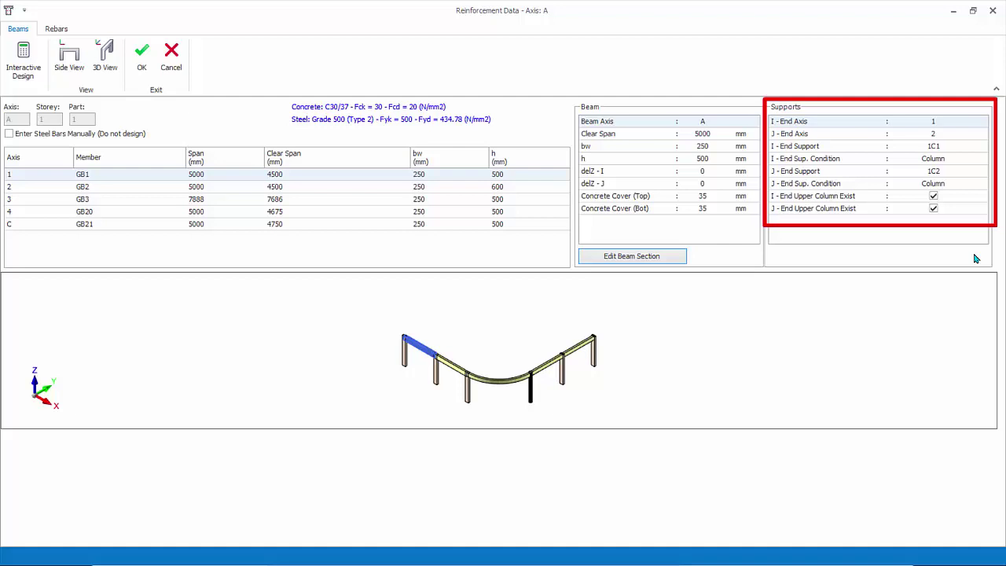
click(957, 138)
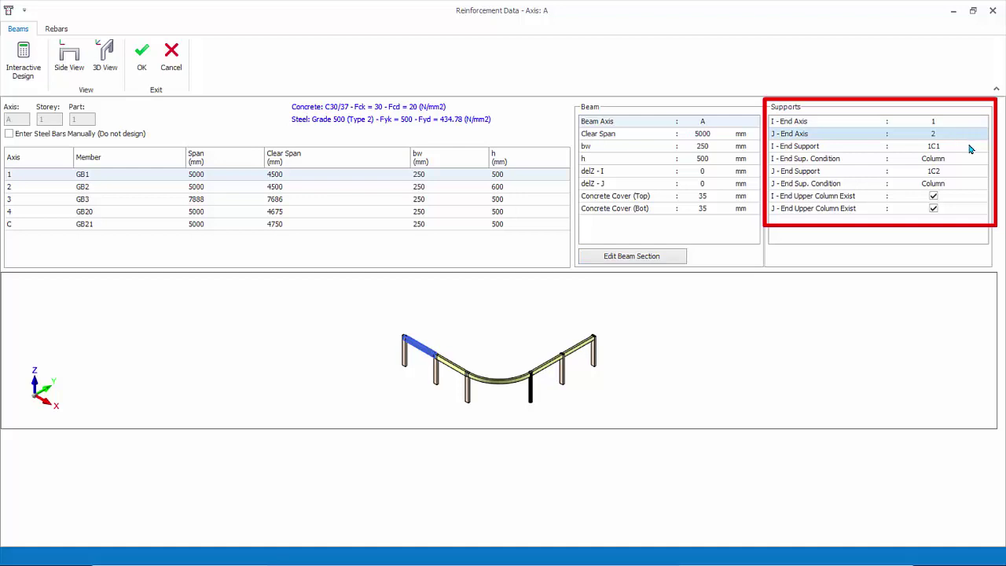
click(968, 149)
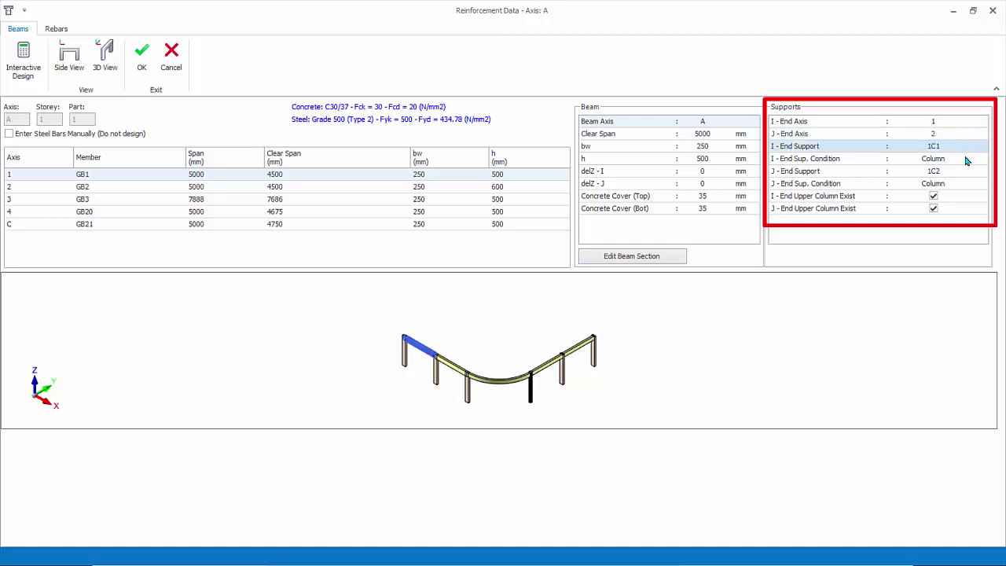
click(966, 160)
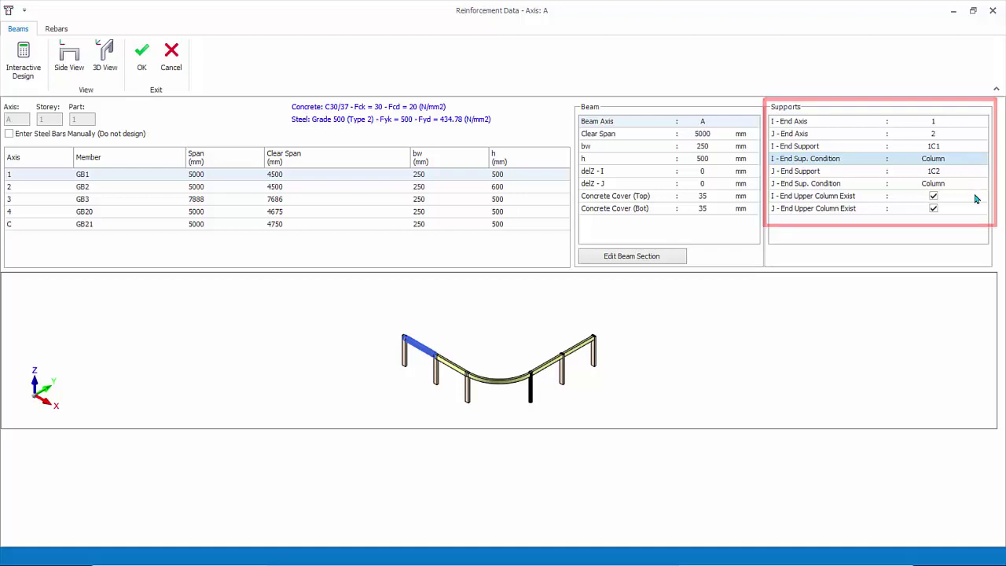
click(94, 174)
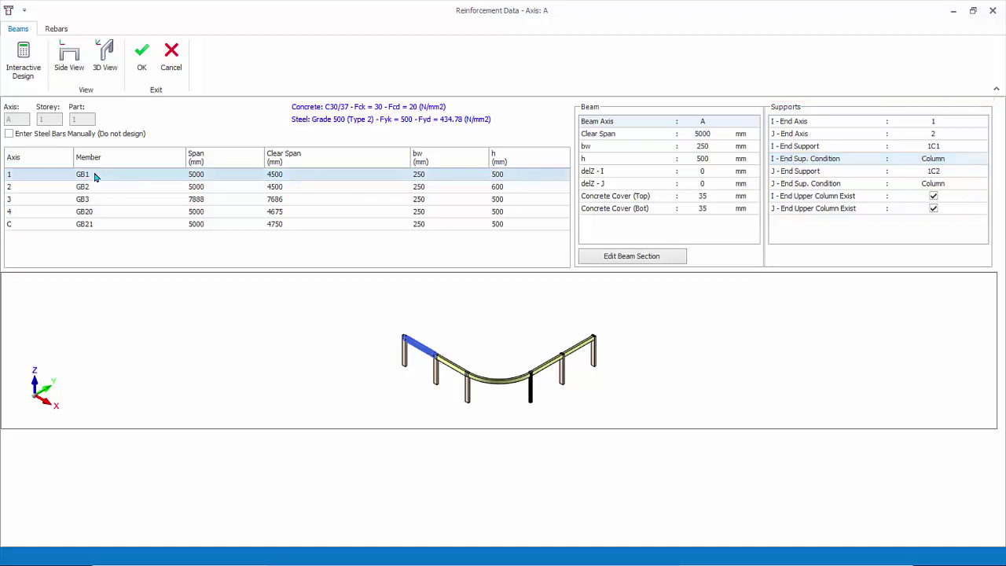
- Inspect GB1's right-support top moment and left shear in manual edit mode, then cancel without changes
click(28, 69)
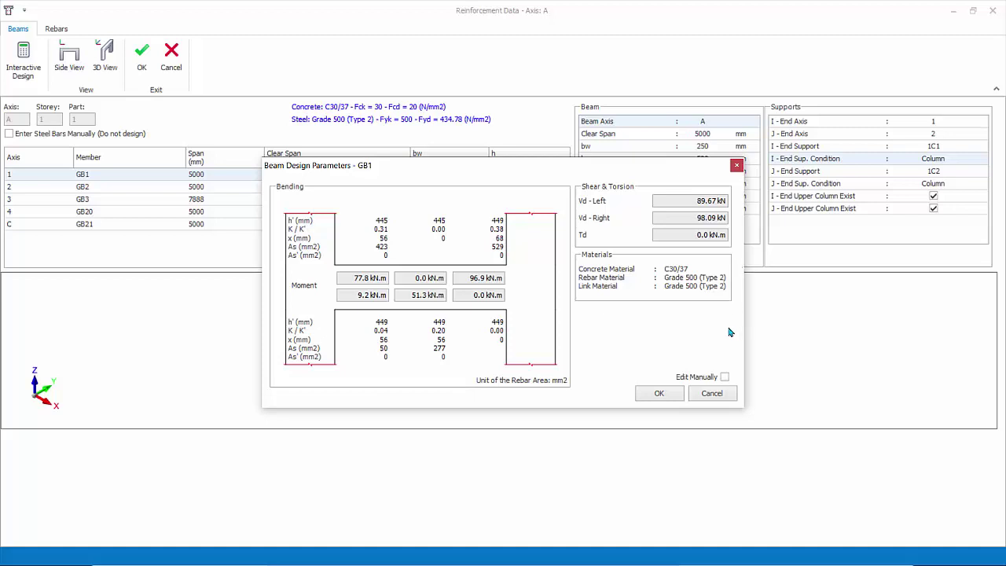
click(725, 378)
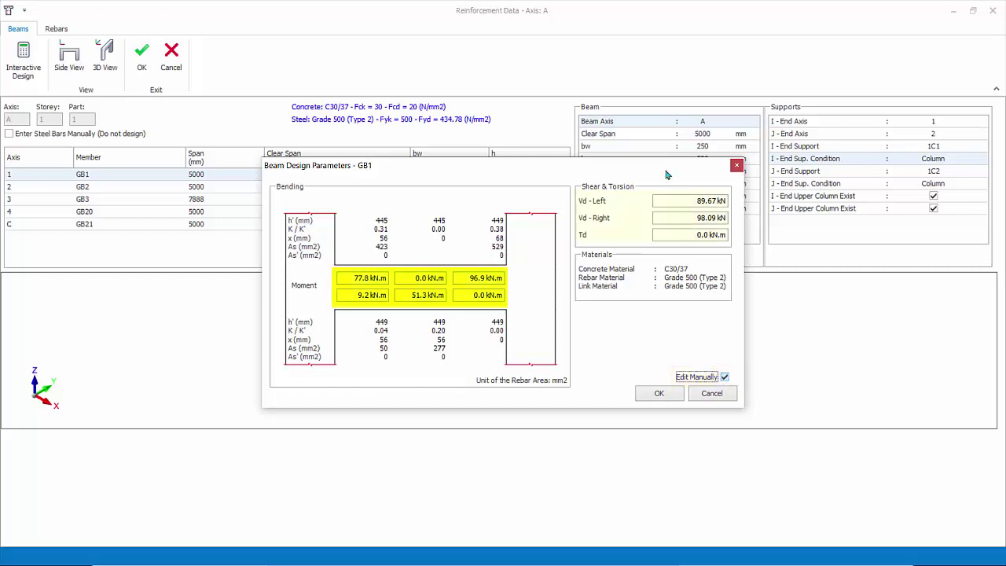
click(461, 277)
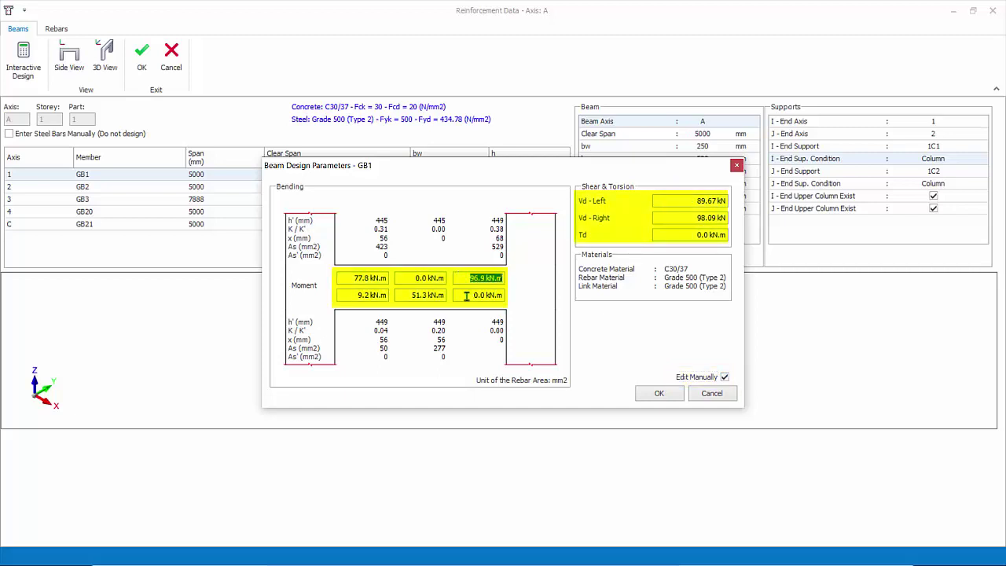
click(719, 202)
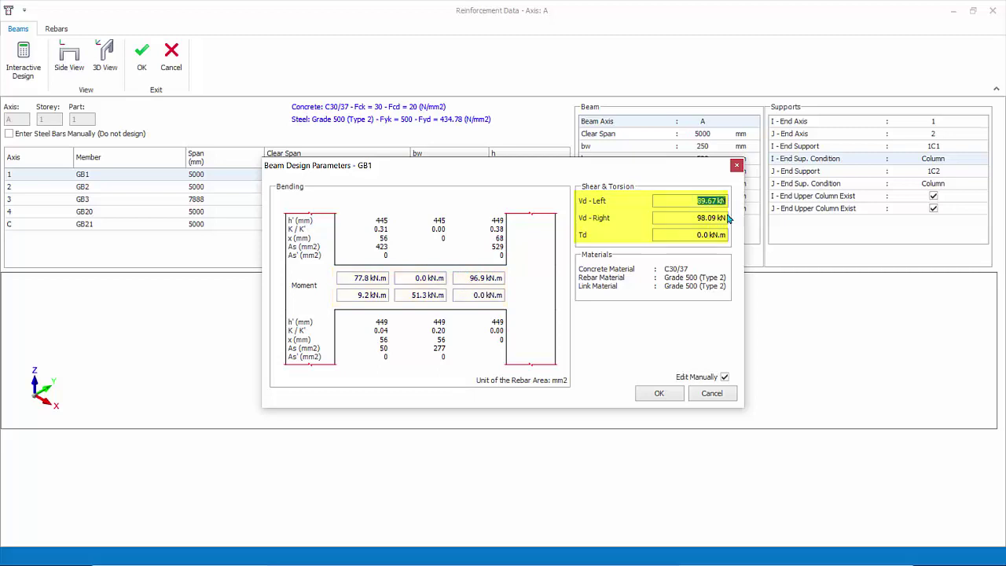
click(715, 398)
click(712, 394)
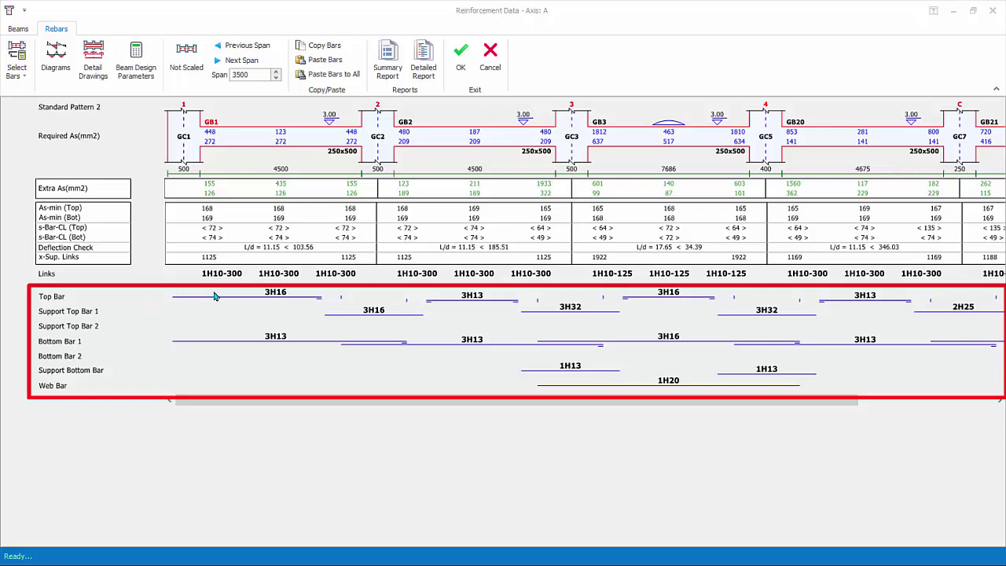
click(276, 295)
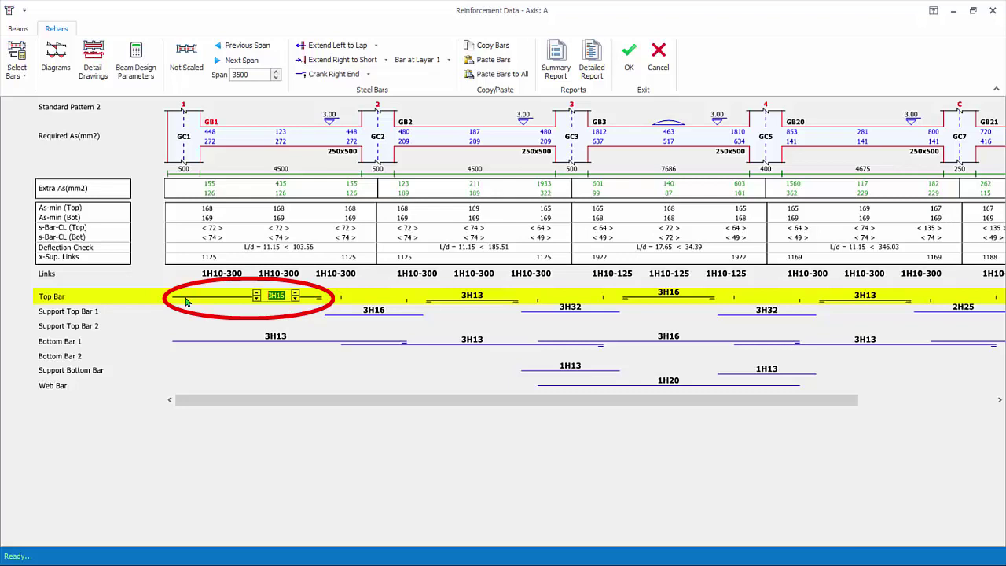
drag(326, 313, 325, 325)
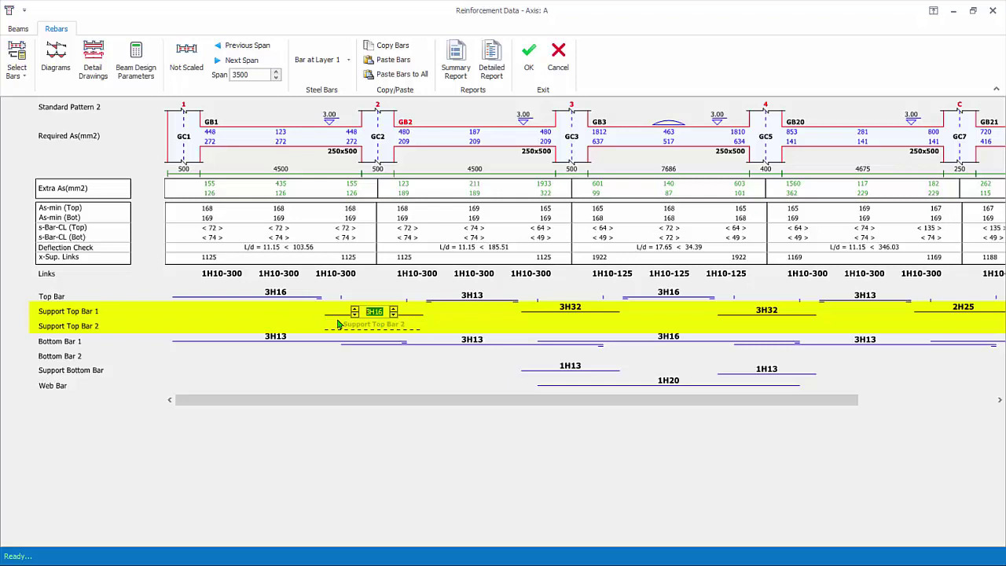
click(275, 339)
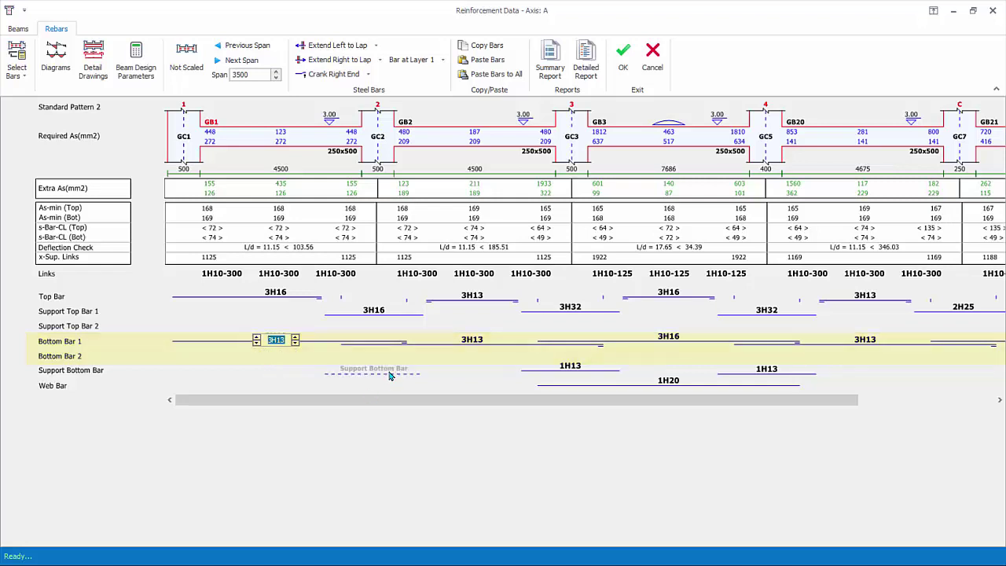
click(386, 374)
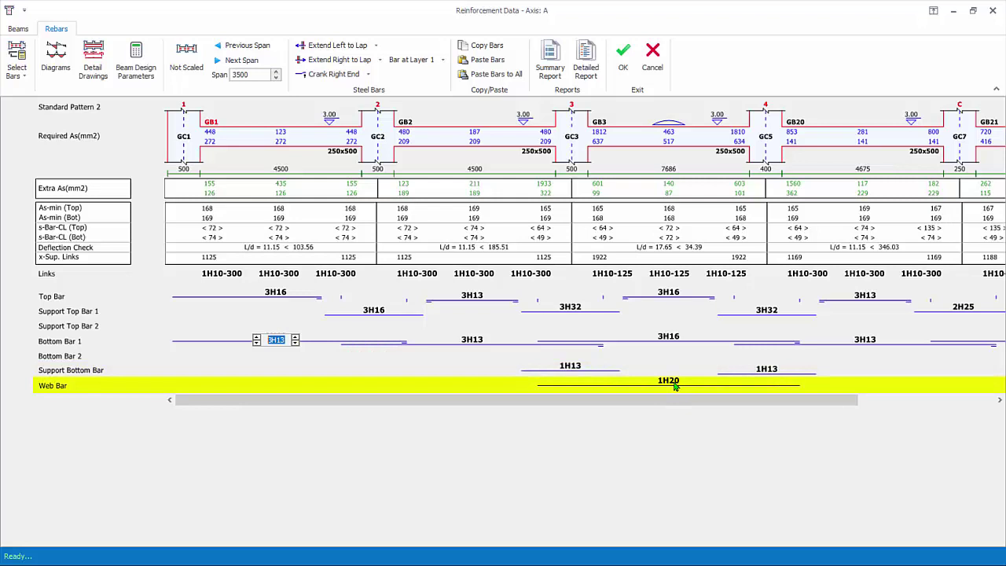
click(290, 275)
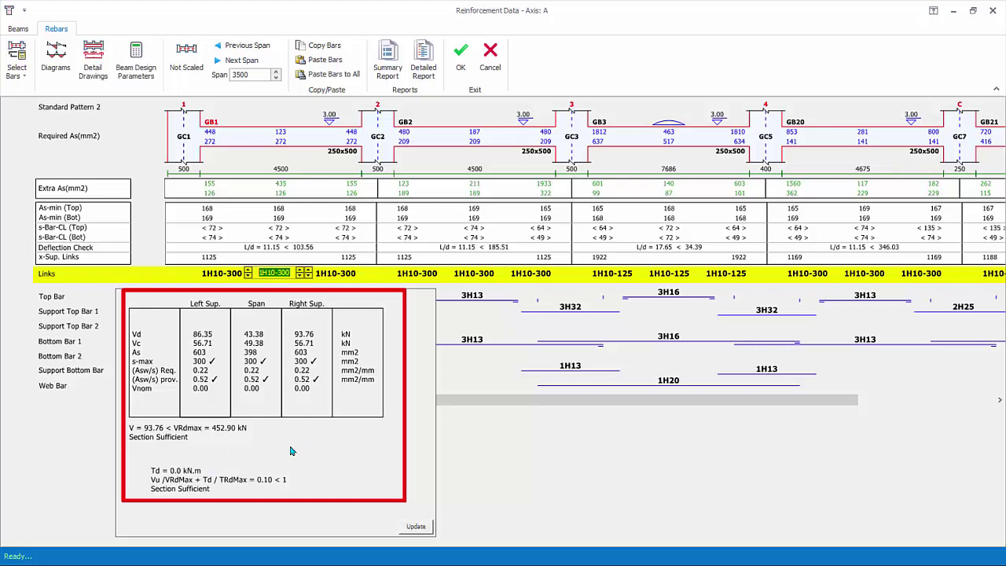
click(669, 273)
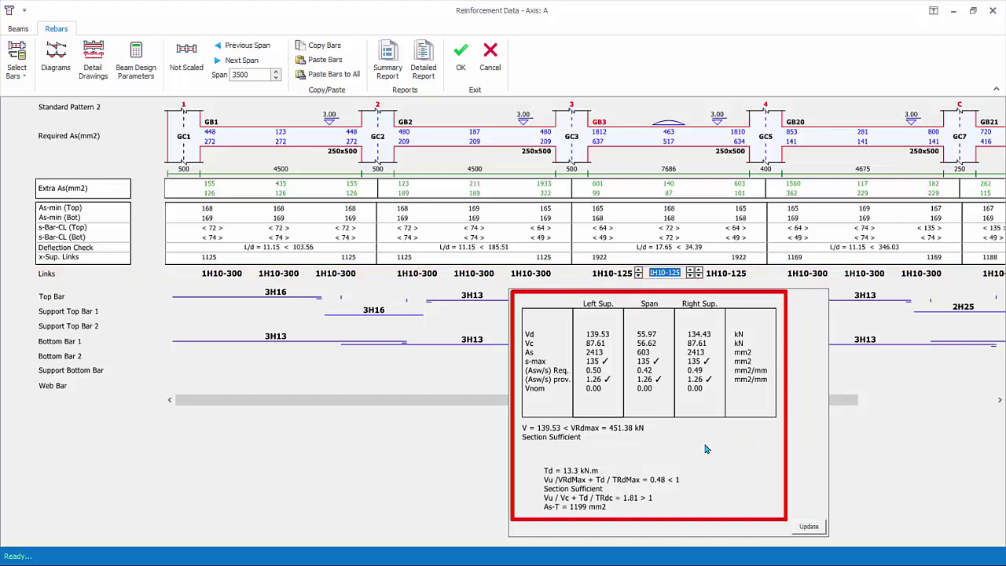
click(468, 384)
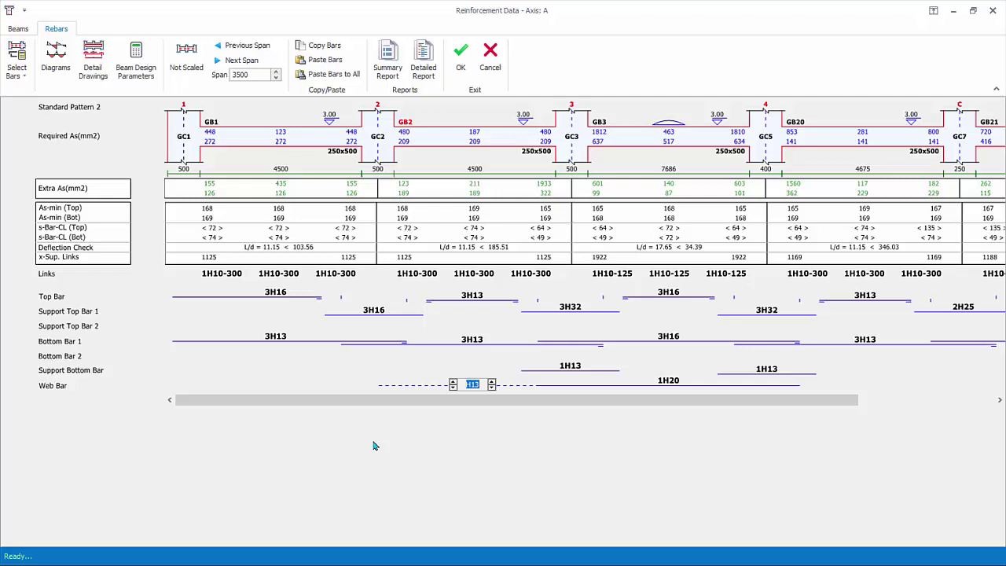
- Review GB3's 250×500 beam elevation drawing around column GC3, then close it
click(668, 386)
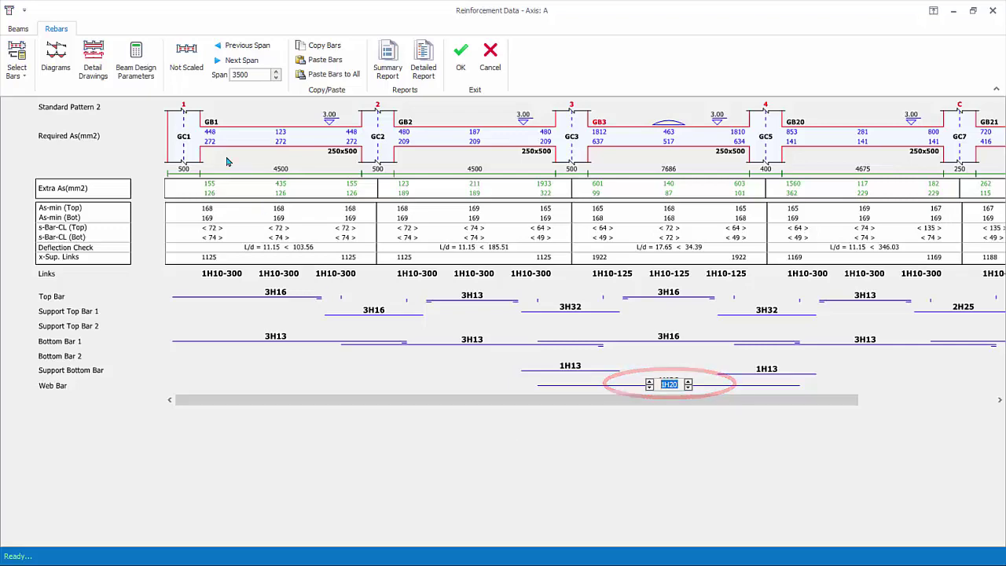
click(93, 68)
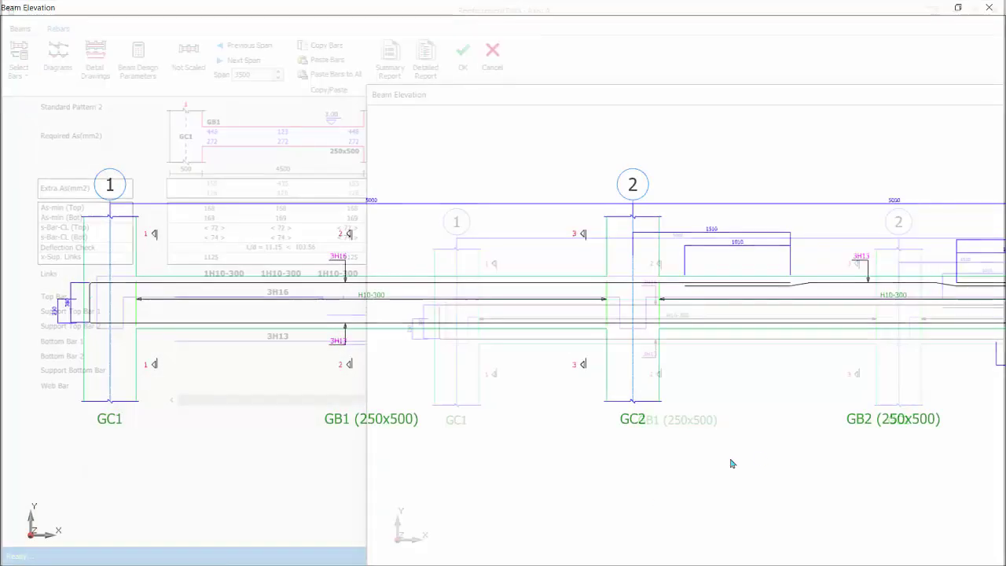
middle_drag(686, 444, 408, 425)
mouse_move(741, 416)
middle_down()
mouse_move(584, 416)
mouse_move(285, 472)
middle_up()
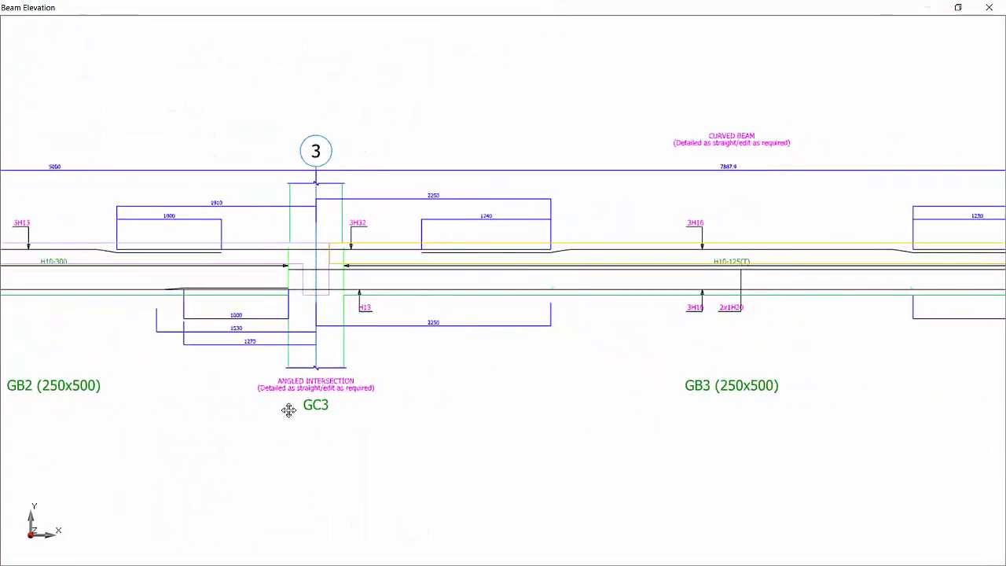
middle_drag(737, 393, 544, 398)
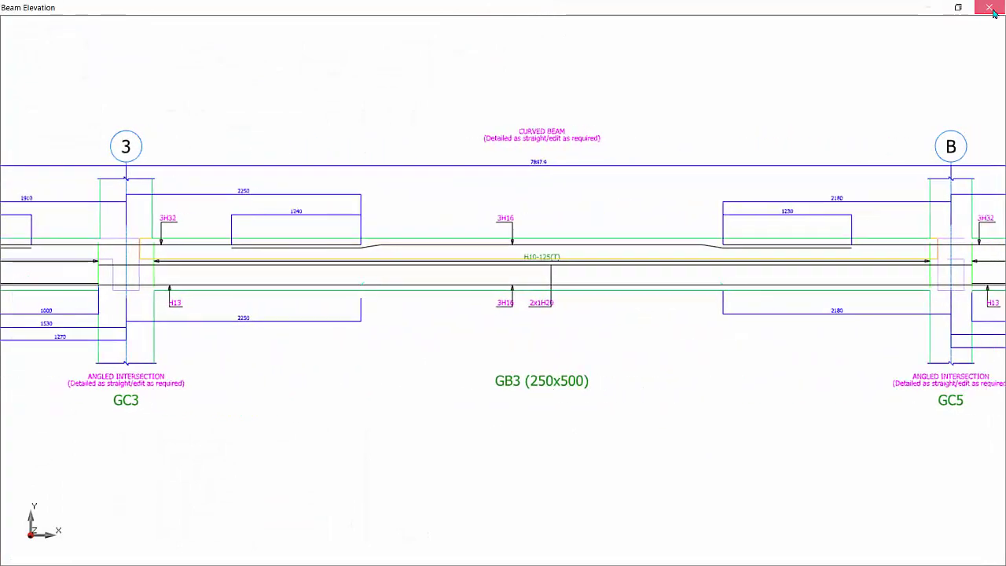
click(988, 7)
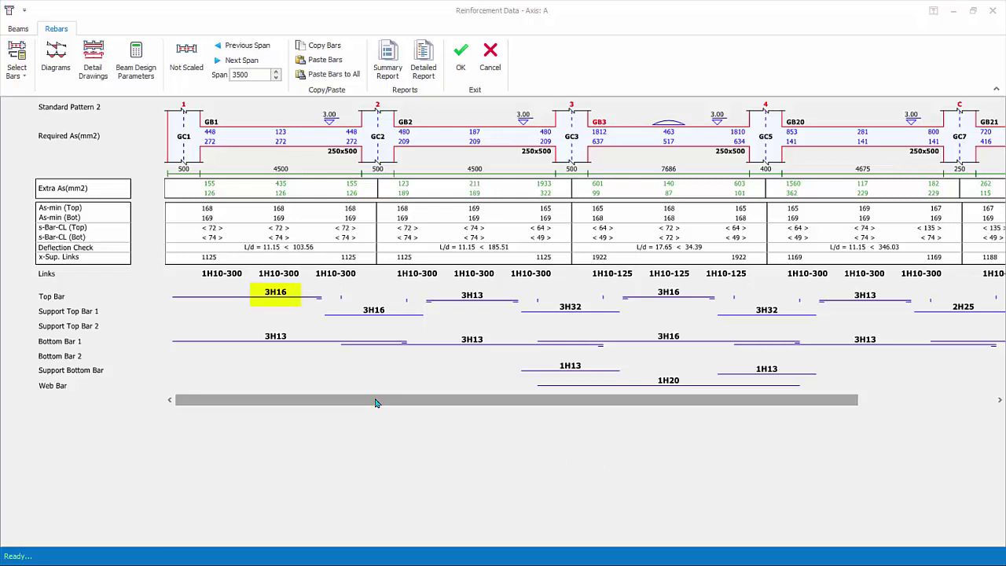
- Reduce GB1's top bar from 3H16 through 3H13 down to 2H10
click(273, 297)
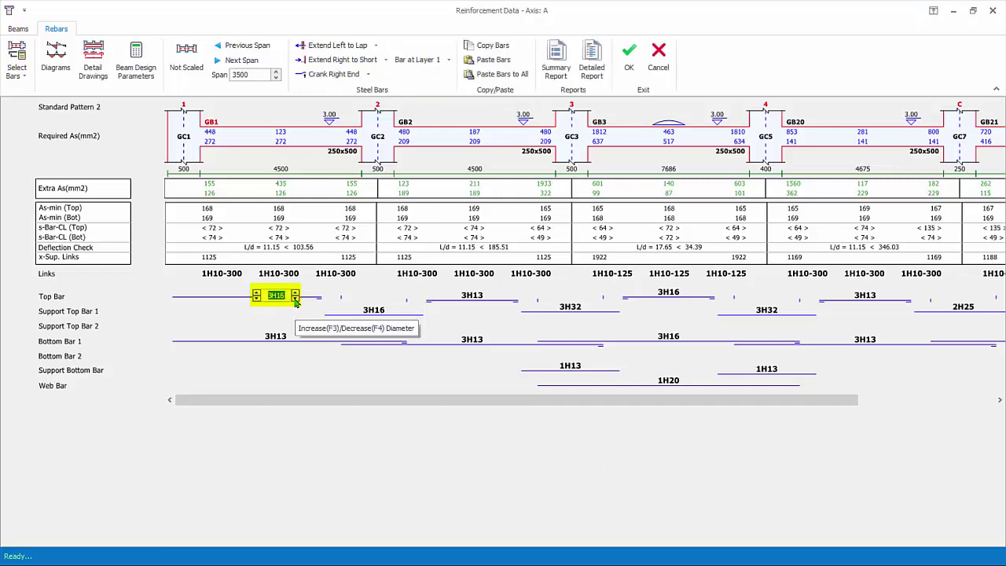
click(257, 300)
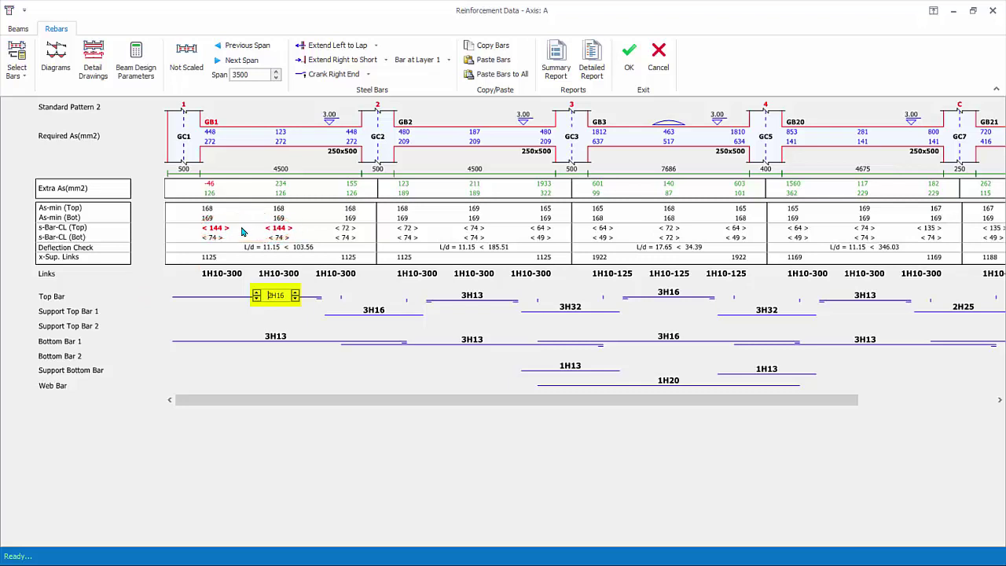
click(295, 298)
click(296, 299)
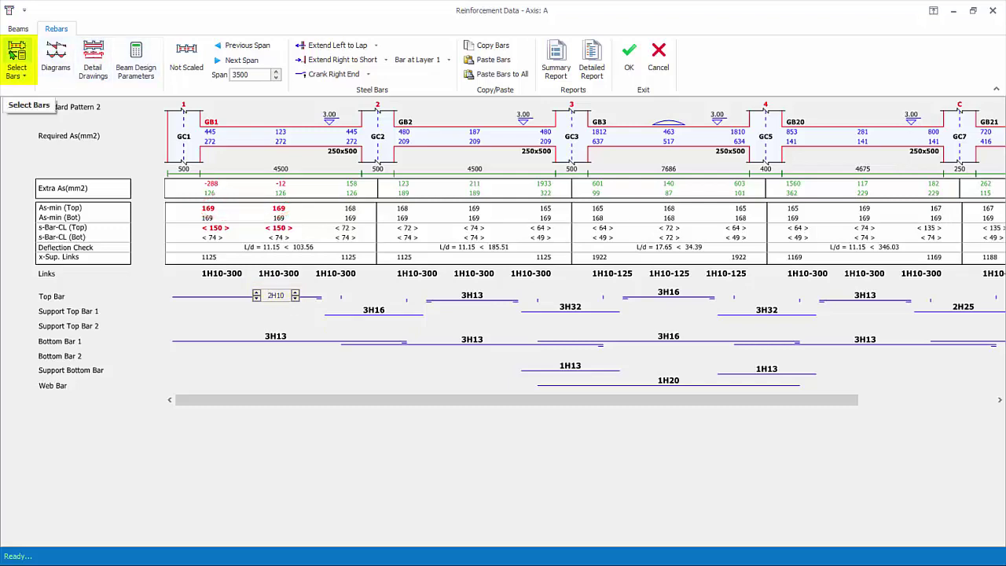
- Set GB1's top bar left end to Extend Left to Short at GC1
click(13, 53)
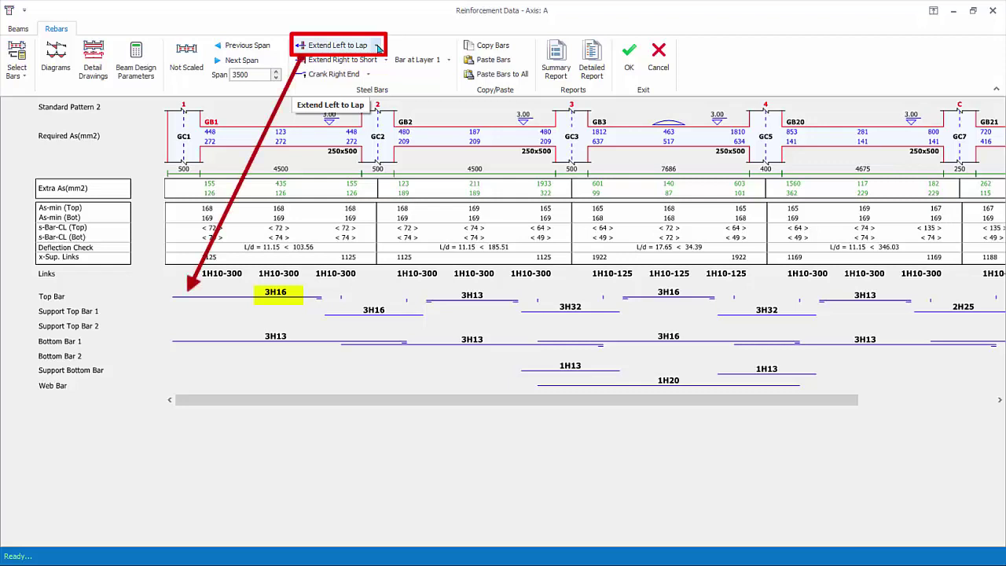
click(378, 48)
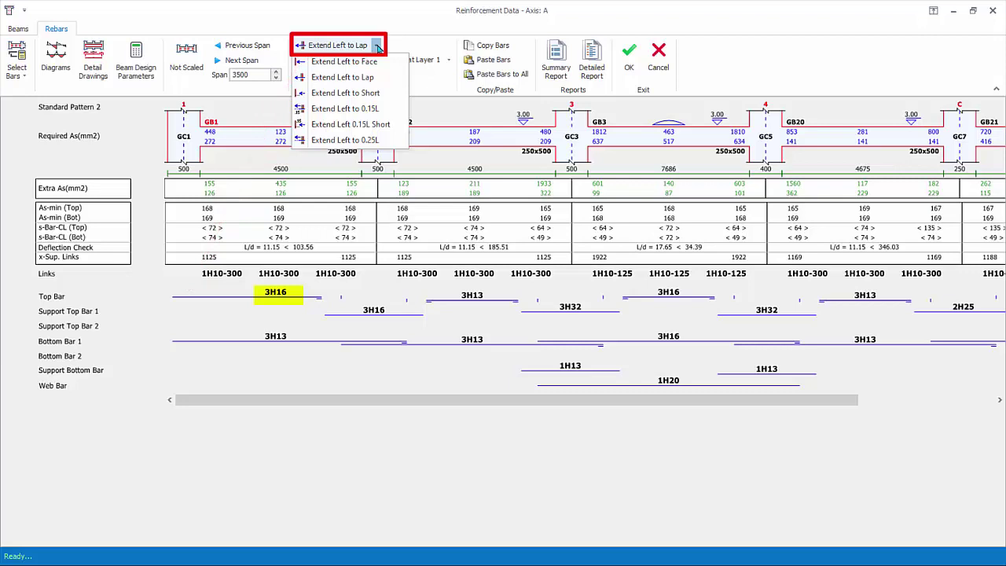
click(369, 93)
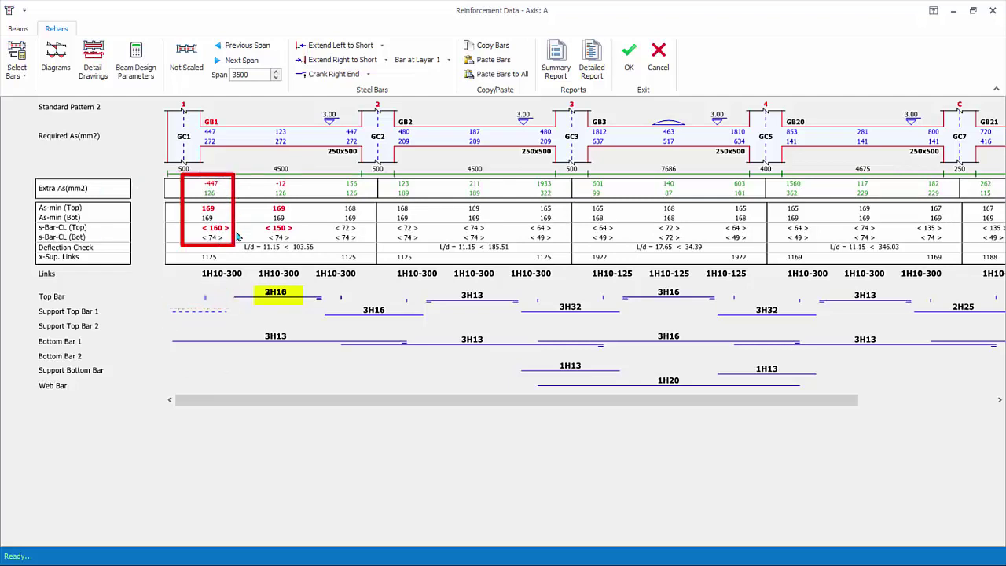
- Change GB1's top bar to H13 and add a 3H16 support top bar at GC1
click(291, 296)
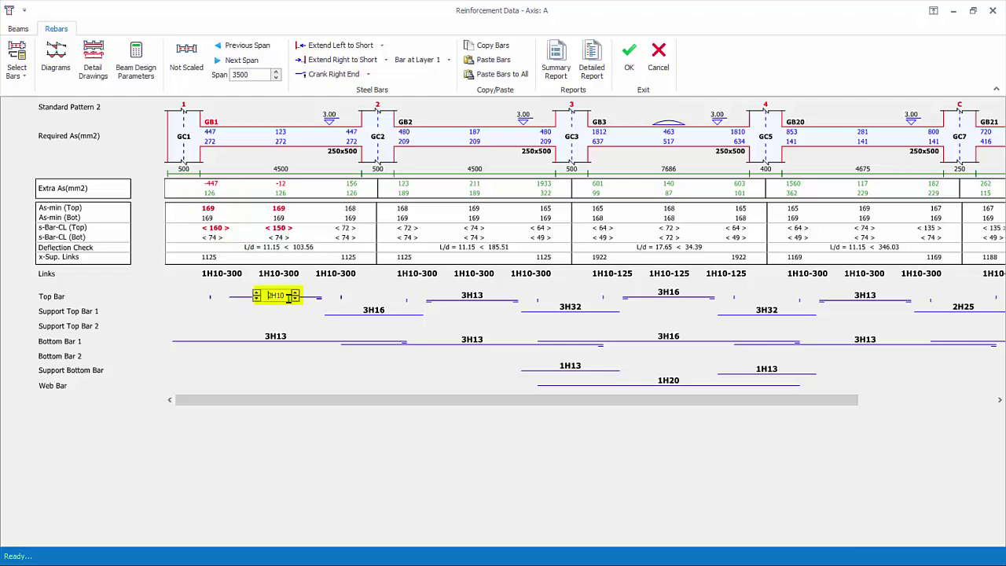
click(296, 292)
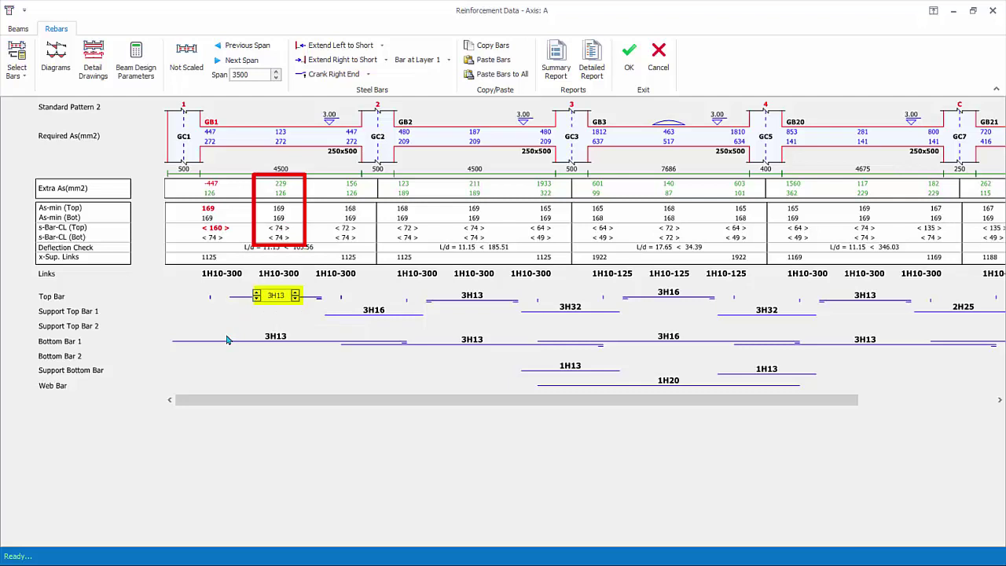
mouse_move(215, 313)
click(212, 313)
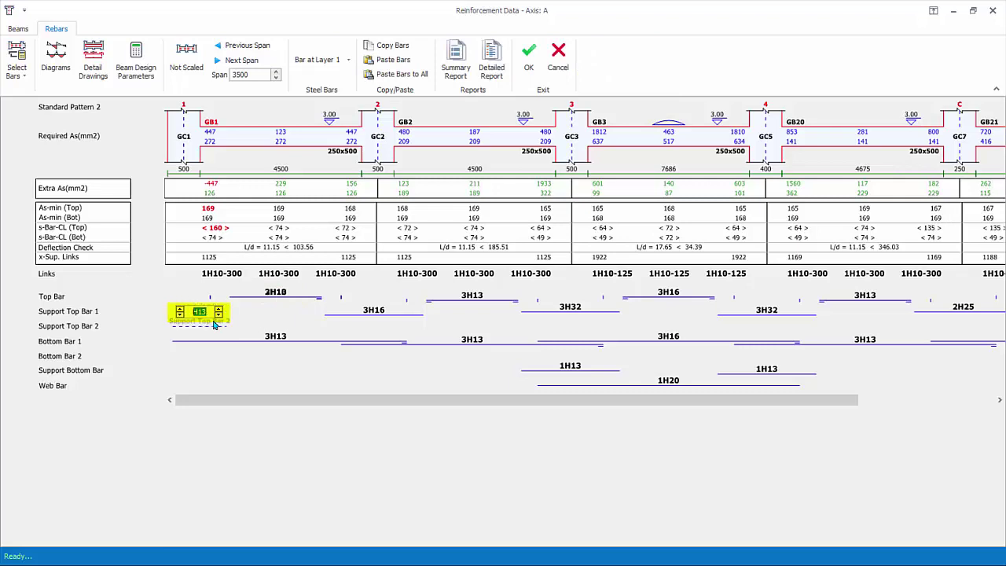
click(179, 313)
click(179, 309)
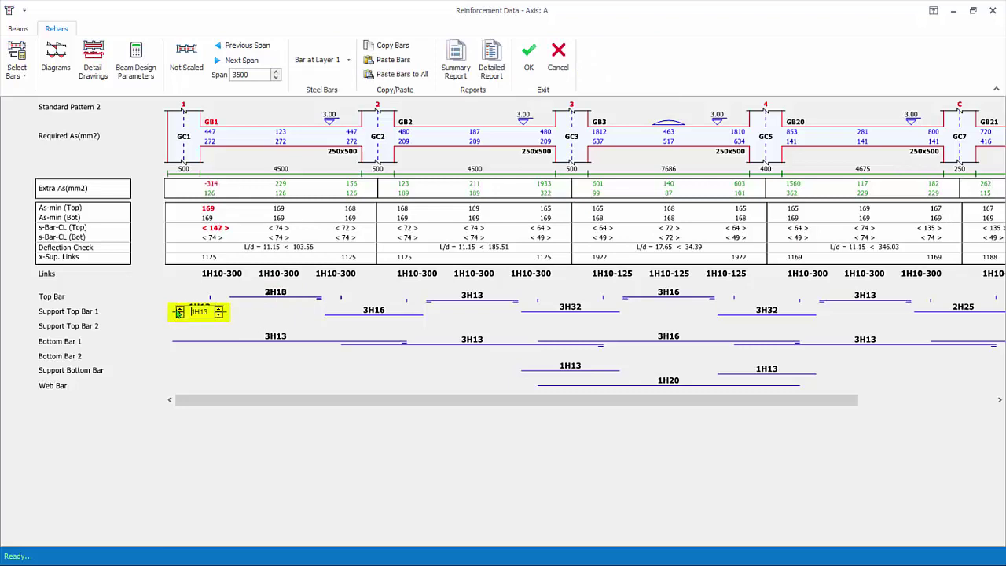
click(179, 309)
click(220, 311)
click(268, 320)
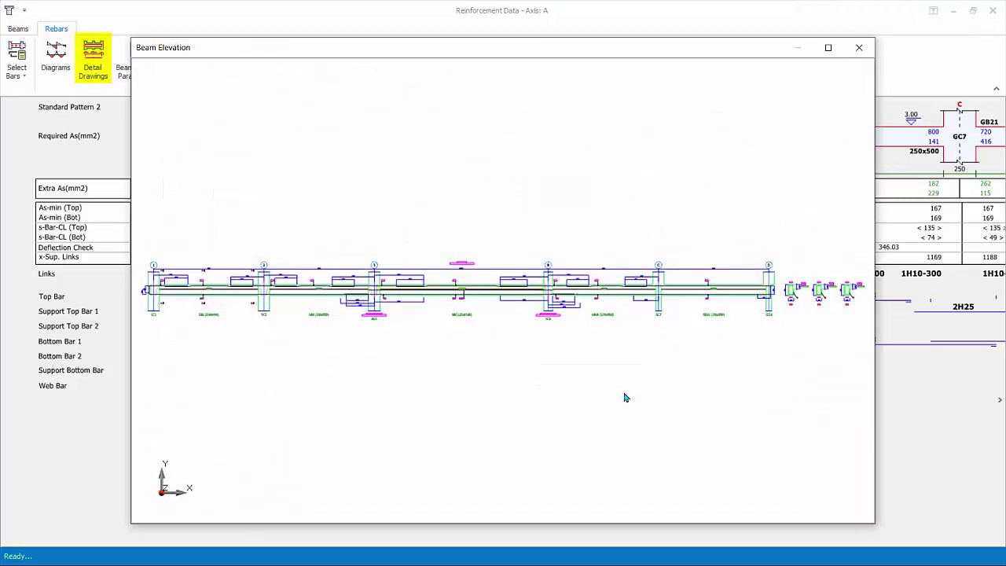
scroll(363, 302, up, 4)
scroll(364, 302, up, 1)
middle_drag(364, 304, 455, 317)
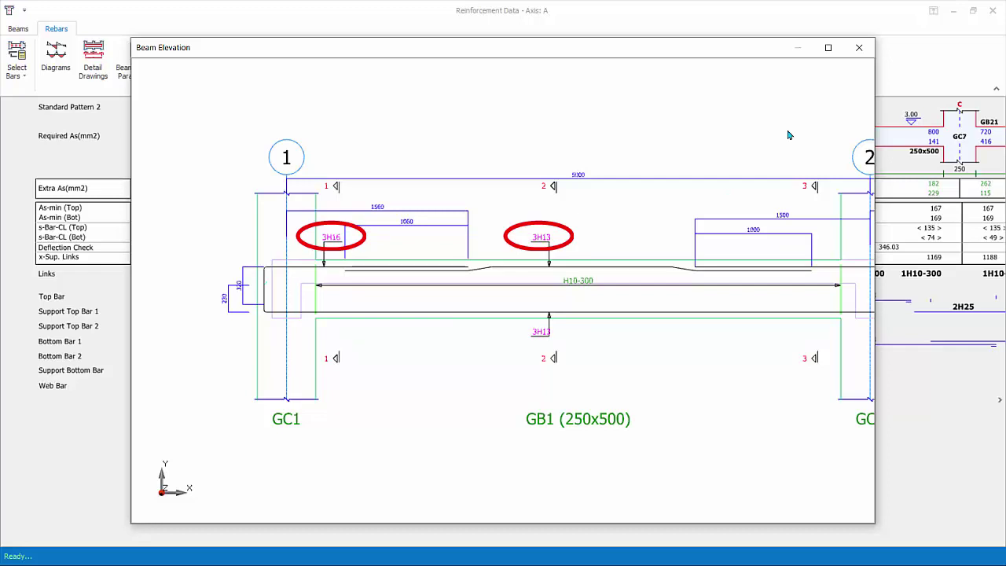
click(859, 49)
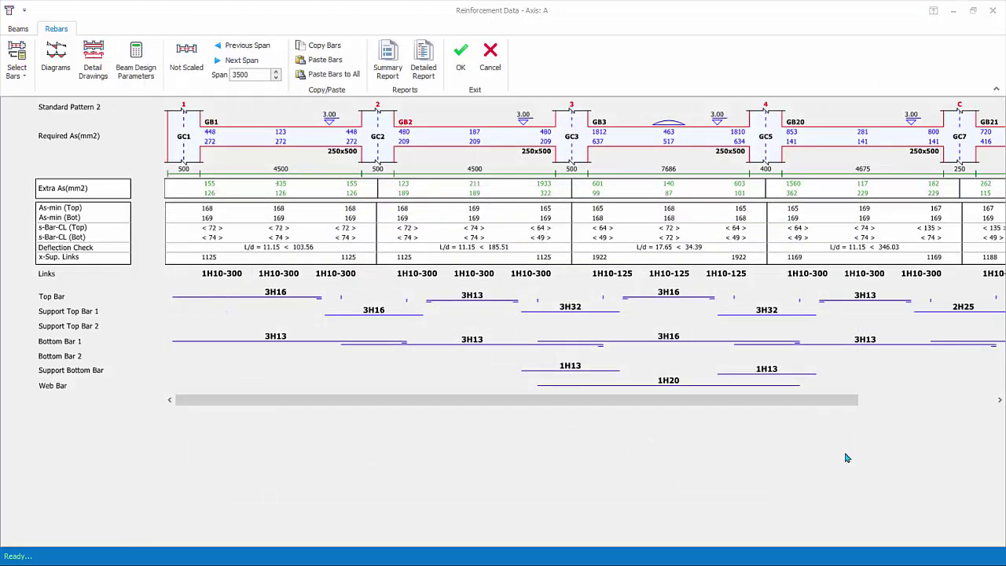
- Change GC3's 3H32 support top bar to 3H20 and add a second 3H20 layer
click(572, 315)
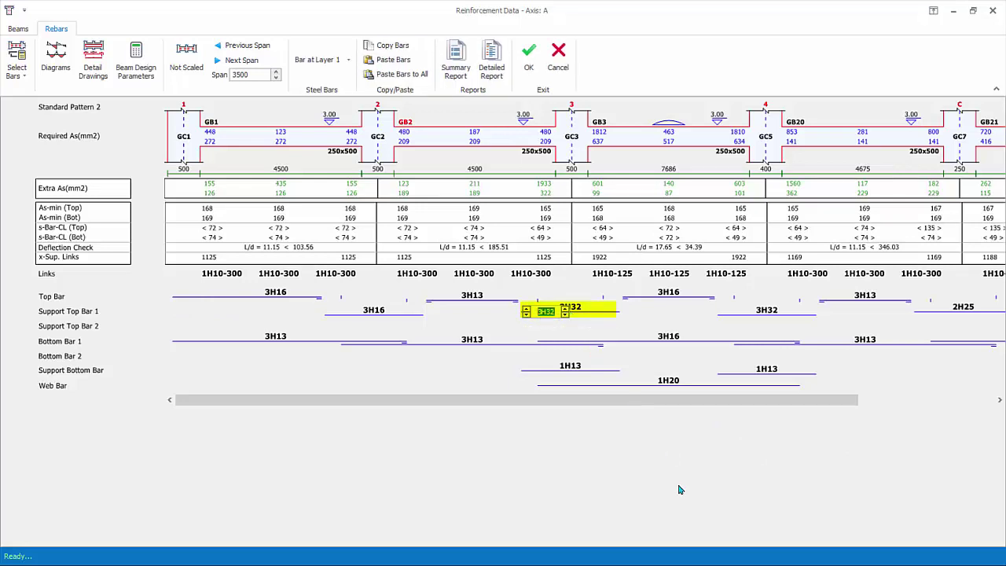
click(528, 315)
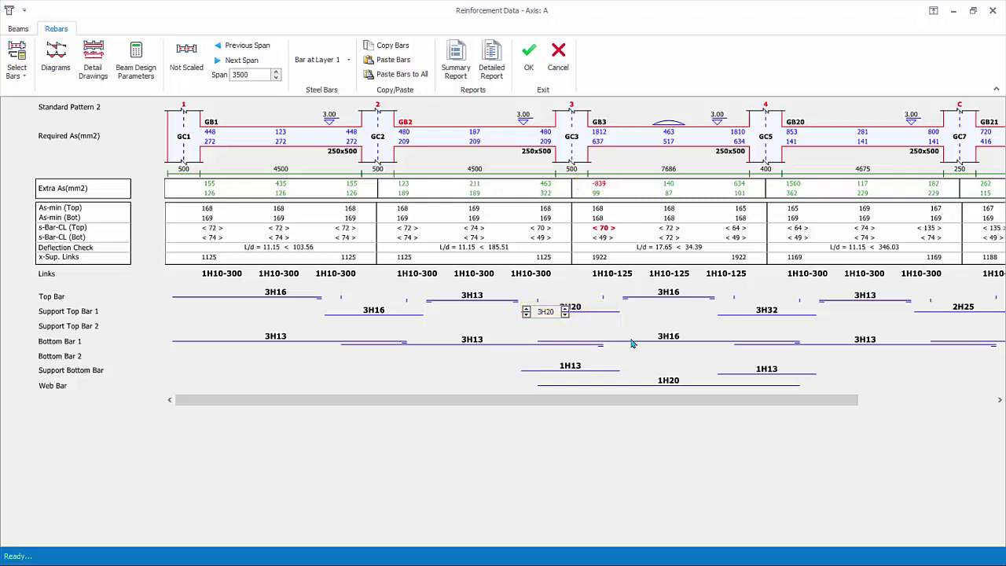
mouse_move(570, 325)
click(590, 326)
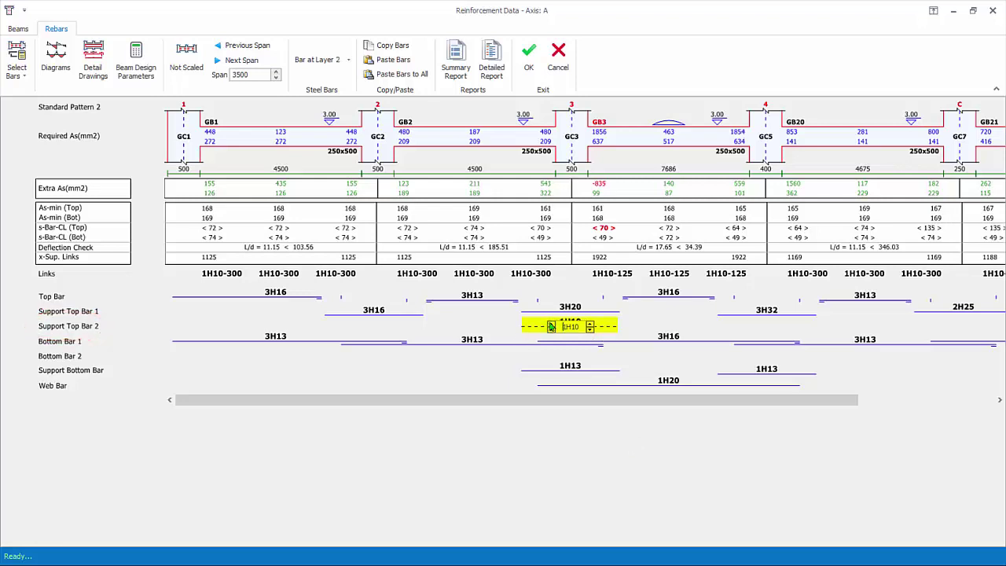
click(590, 323)
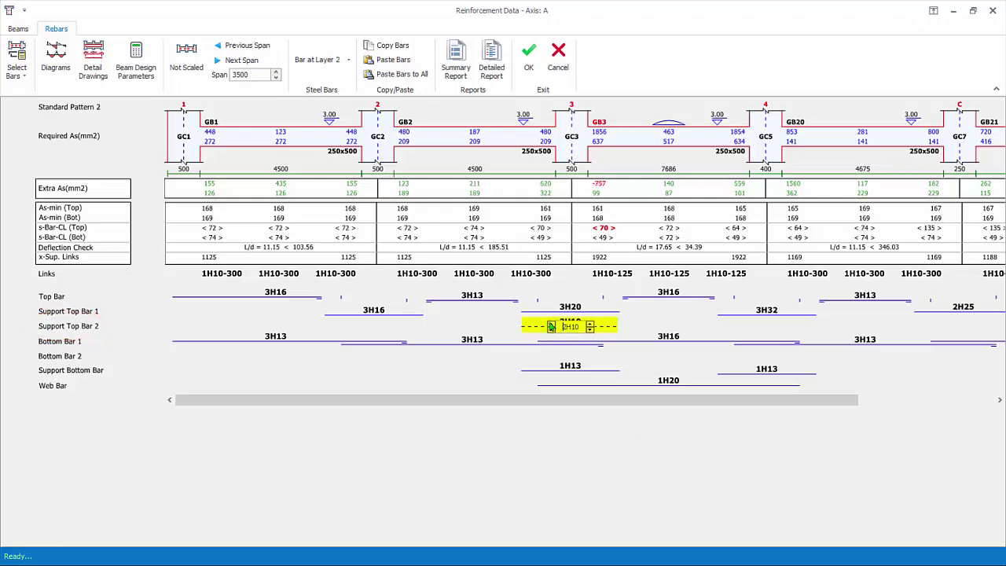
click(590, 326)
click(590, 327)
text(3H2)
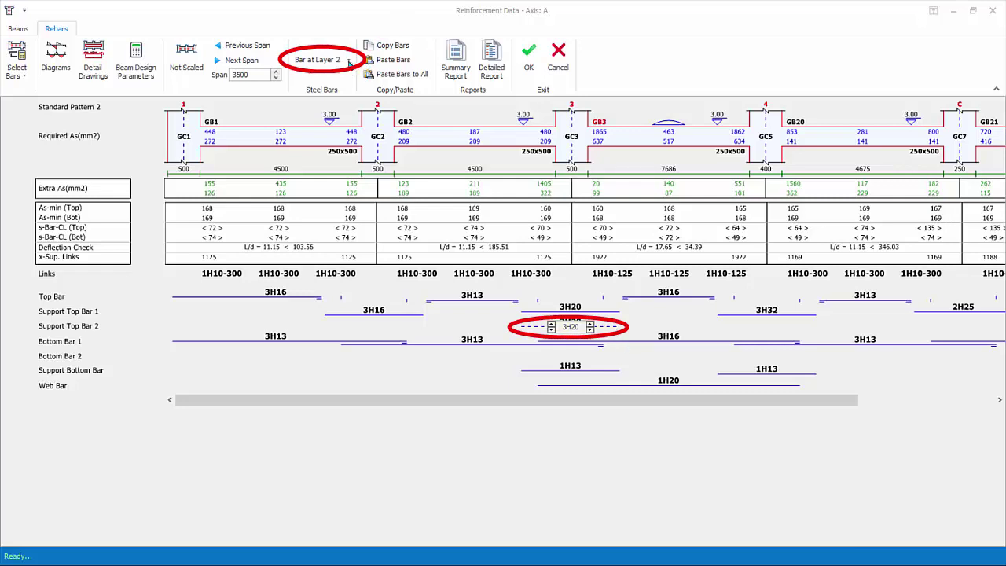
click(348, 61)
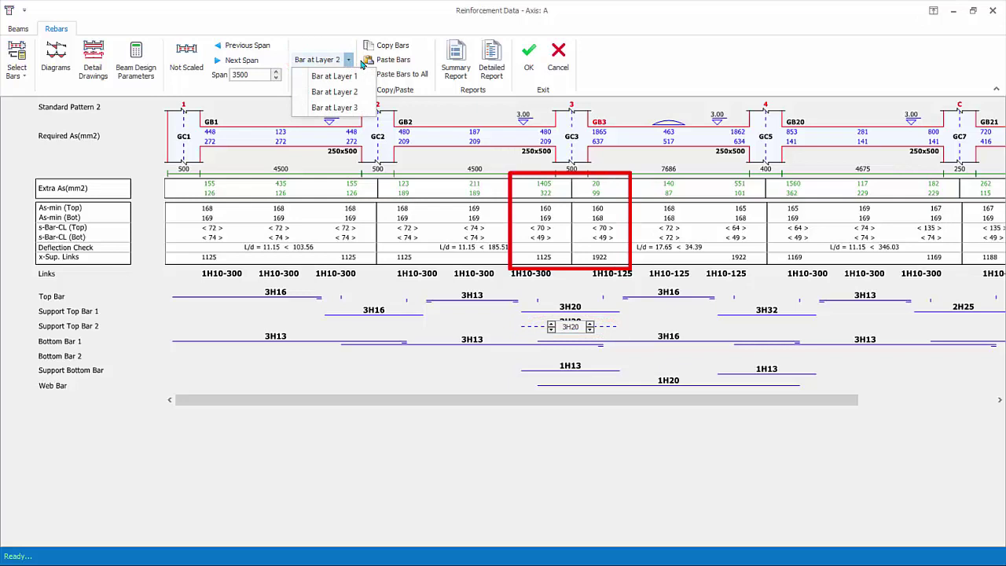
click(654, 78)
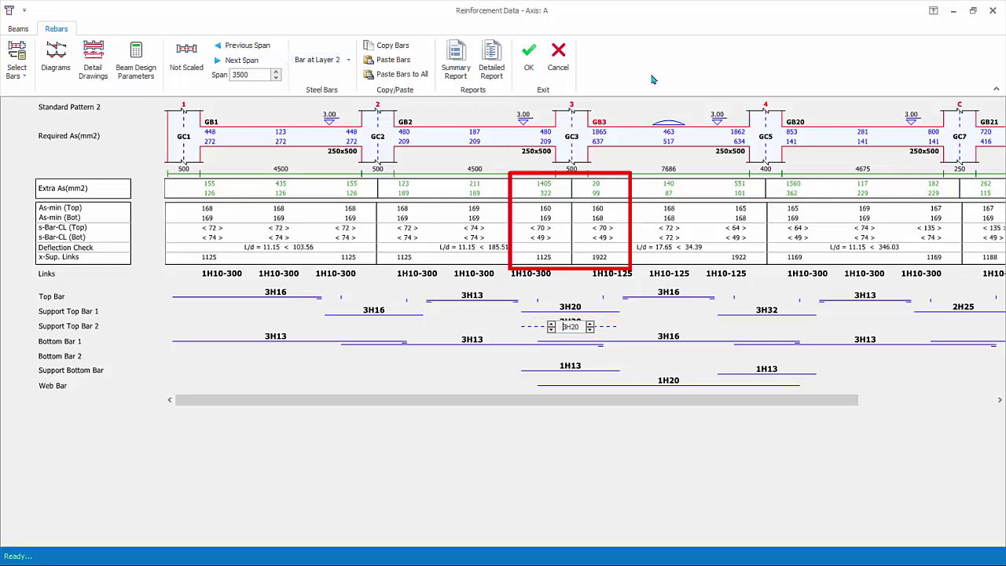
click(102, 71)
scroll(427, 311, up, 5)
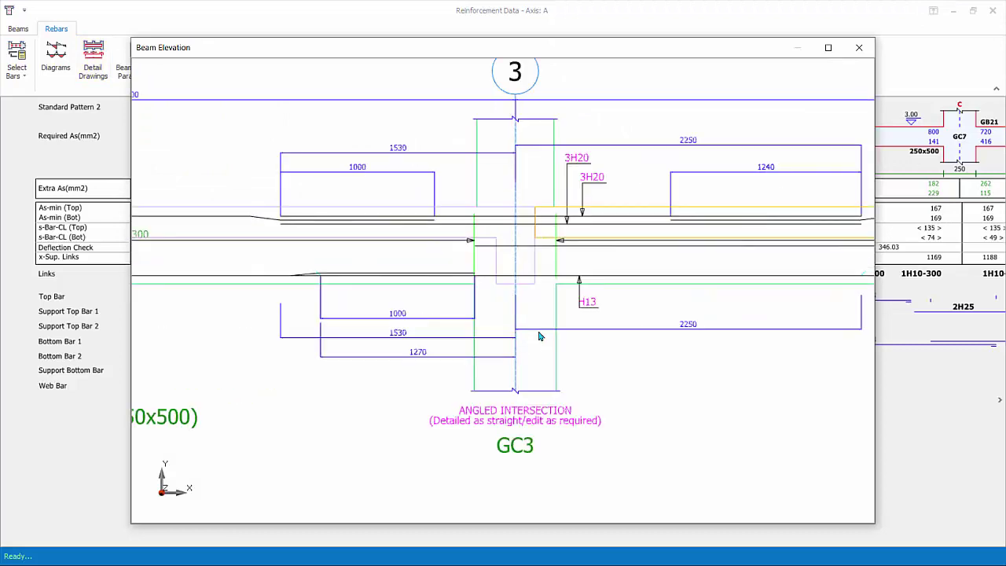
middle_drag(539, 336, 508, 336)
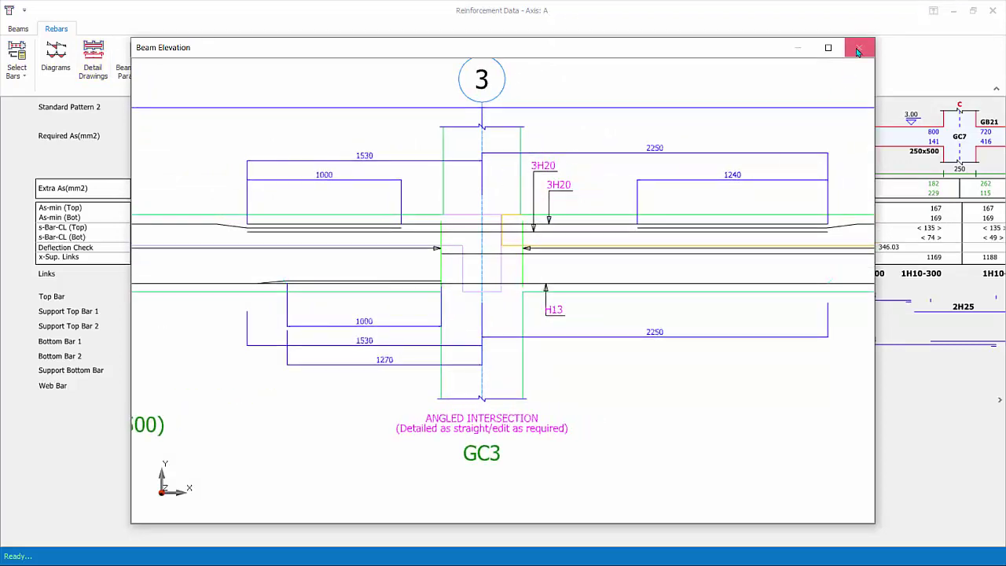
click(859, 49)
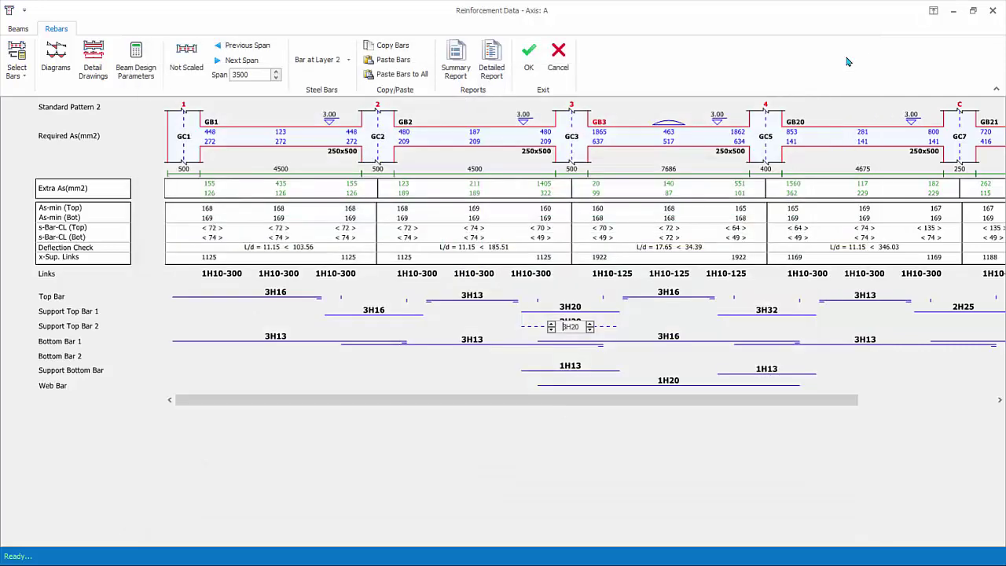
click(18, 54)
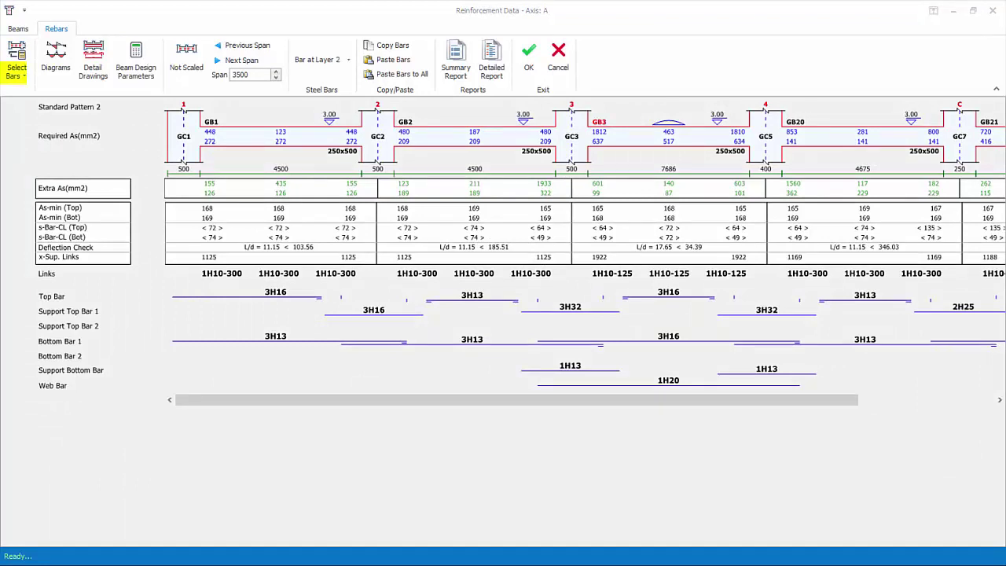
click(27, 79)
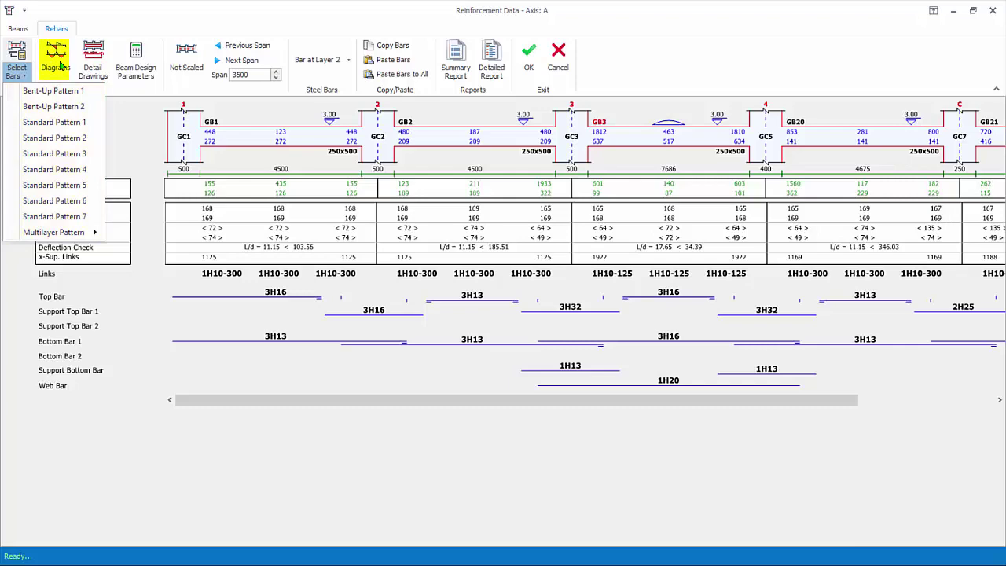
click(62, 67)
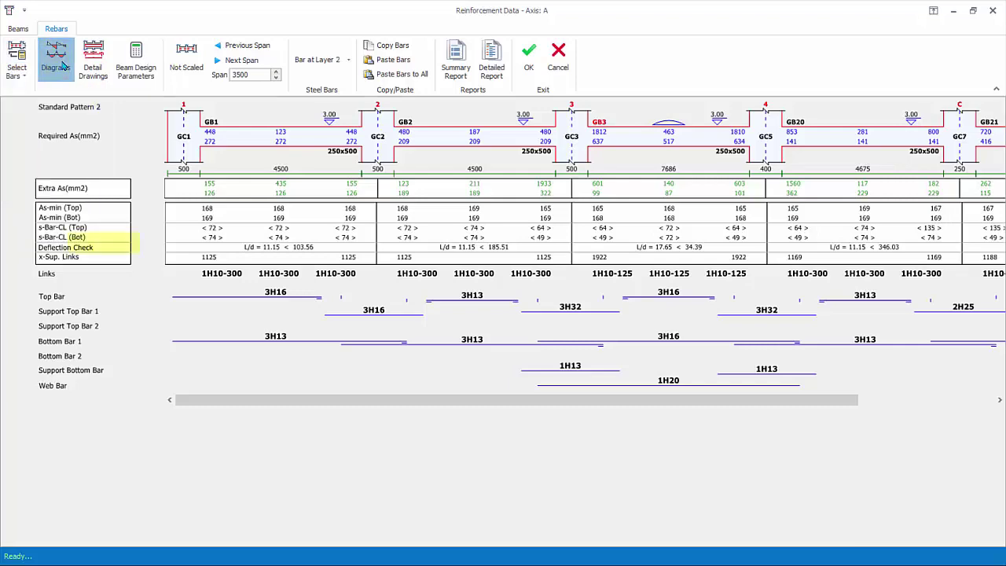
- Show axis A's beam diagrams for load case G, adding distributed loads and δ2 deflection
click(63, 67)
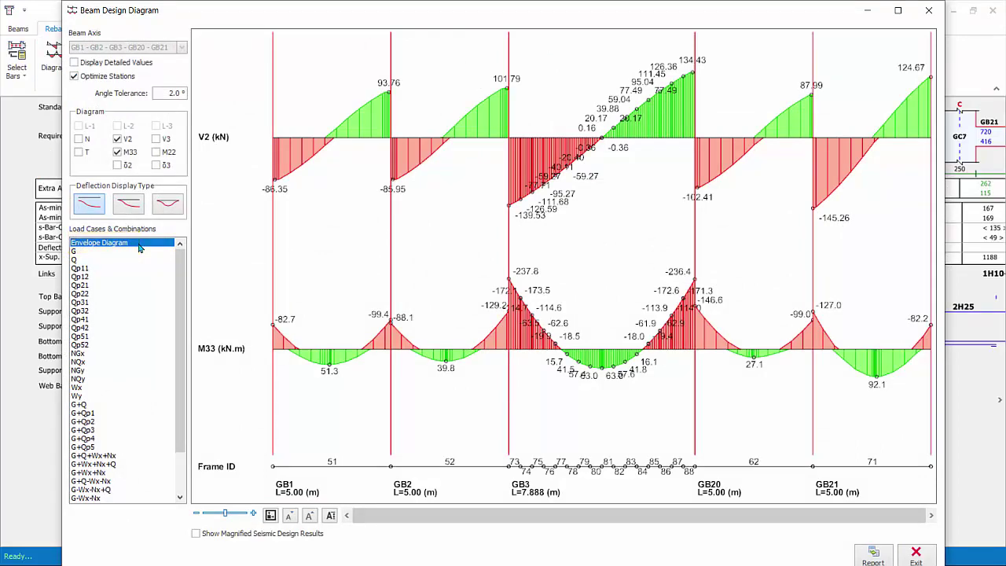
click(78, 252)
click(79, 293)
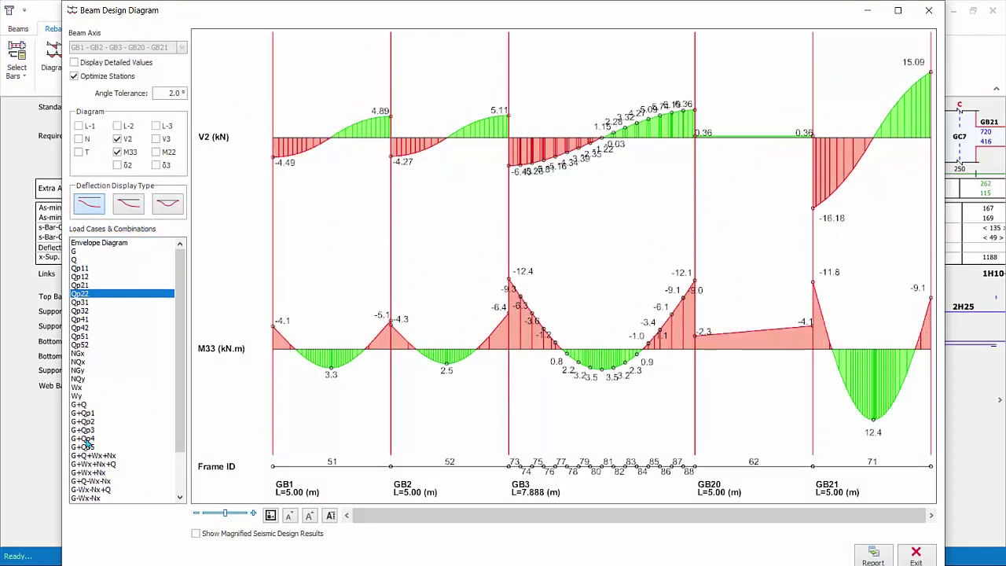
click(83, 437)
click(78, 250)
click(117, 126)
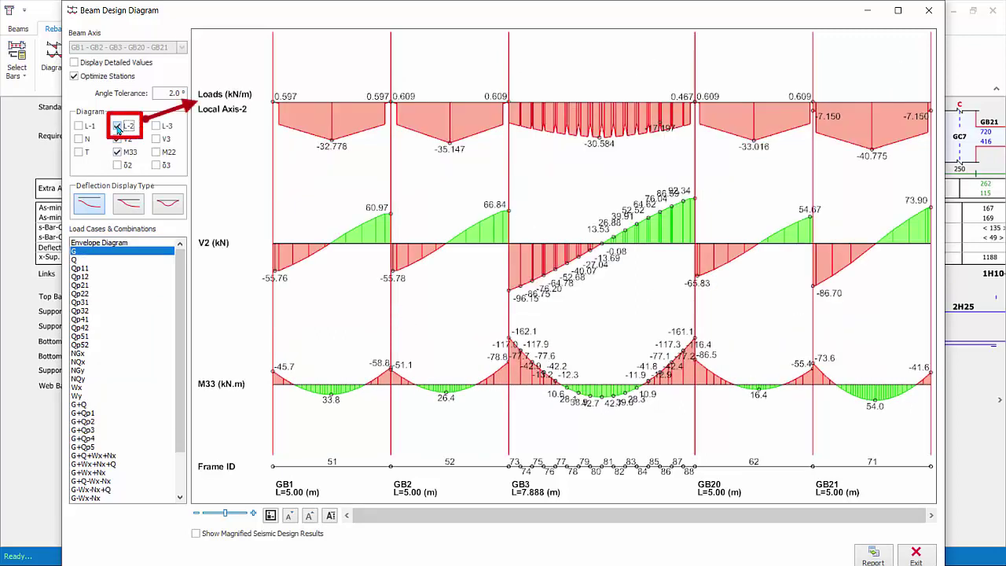
click(117, 164)
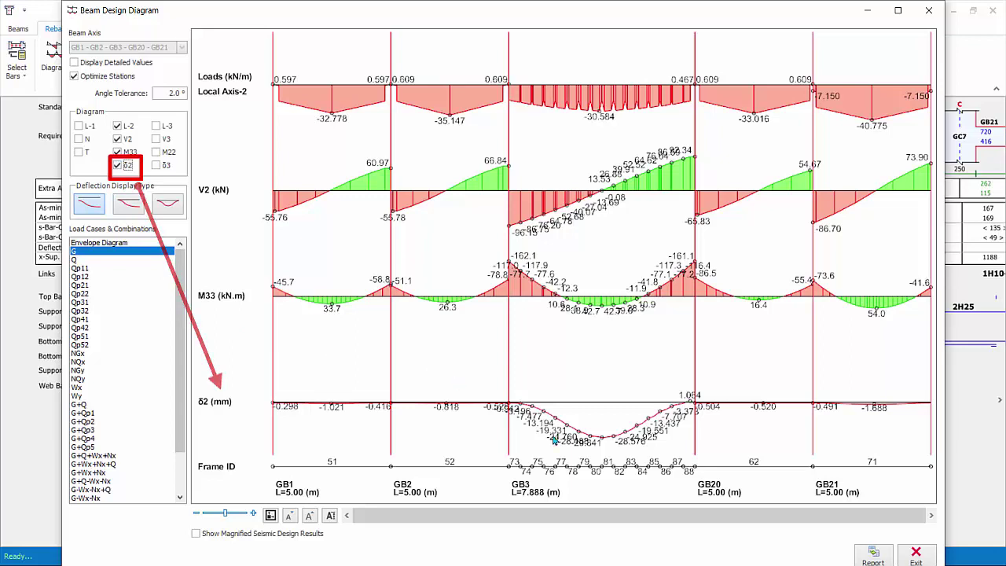
- Generate the diagram result report, then close it
click(874, 559)
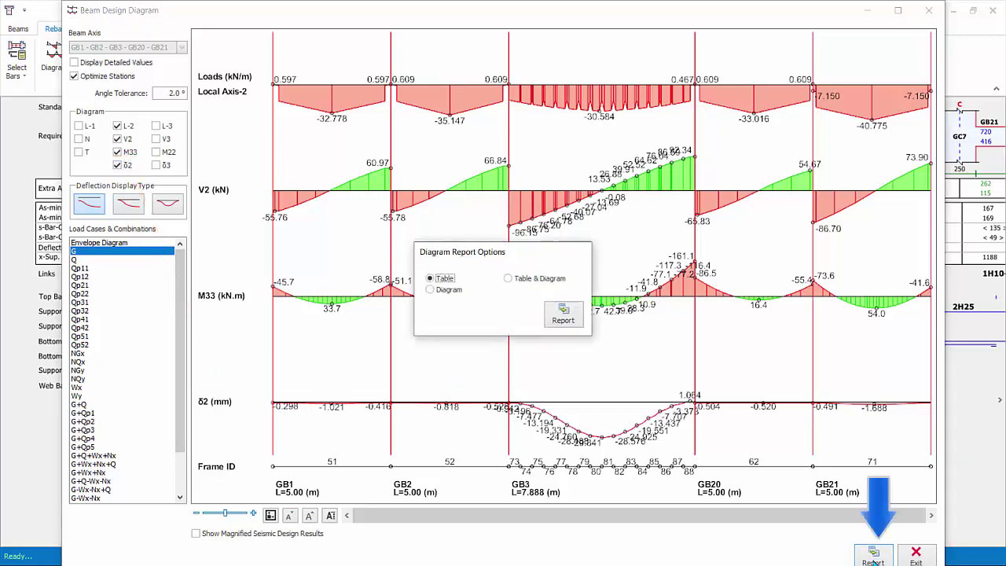
click(562, 320)
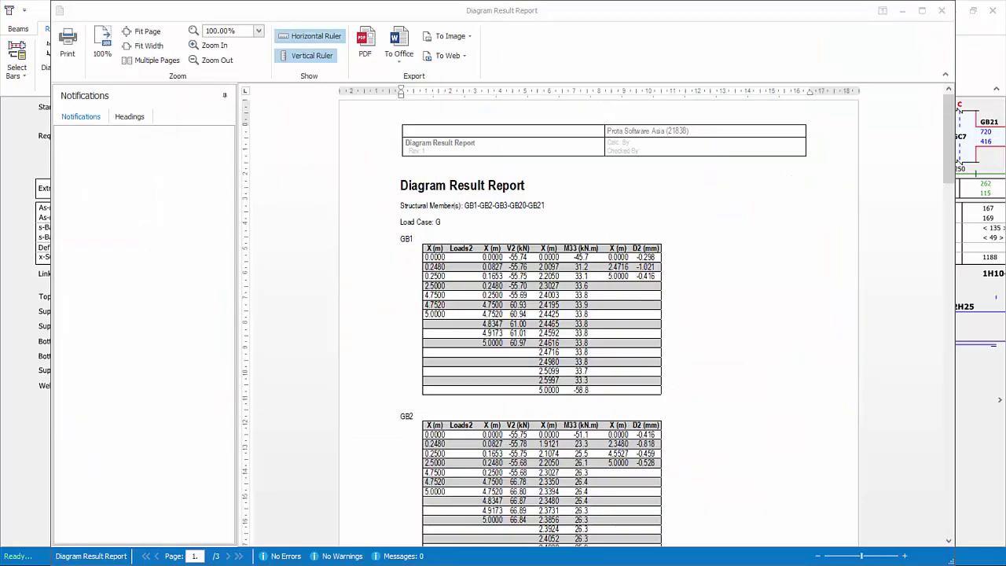
click(941, 10)
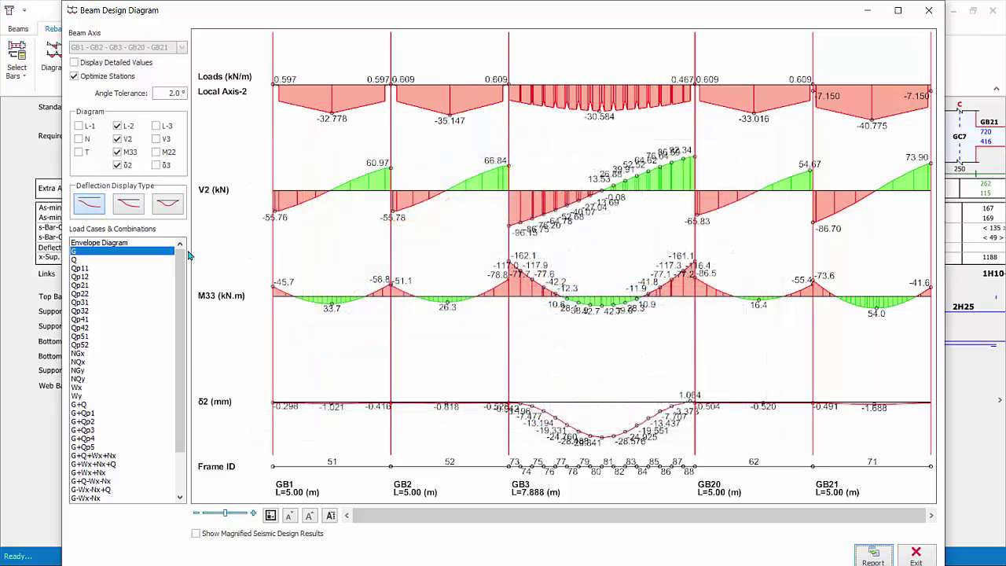
click(920, 558)
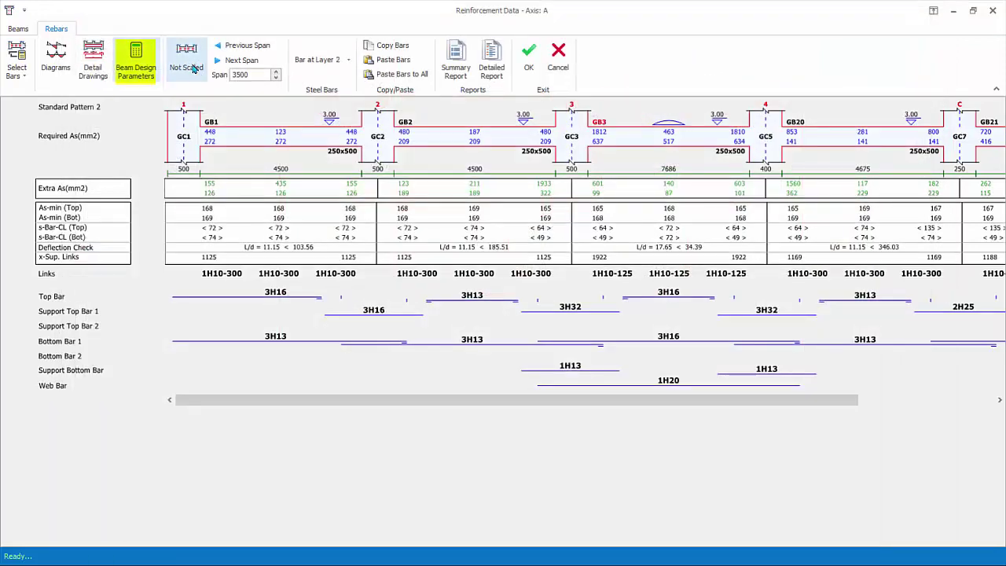
click(139, 70)
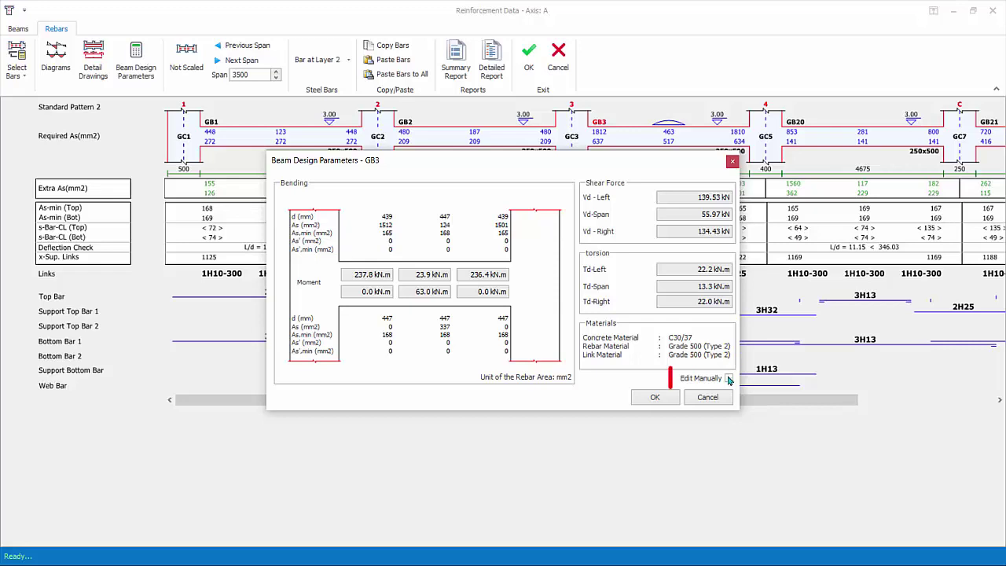
click(729, 378)
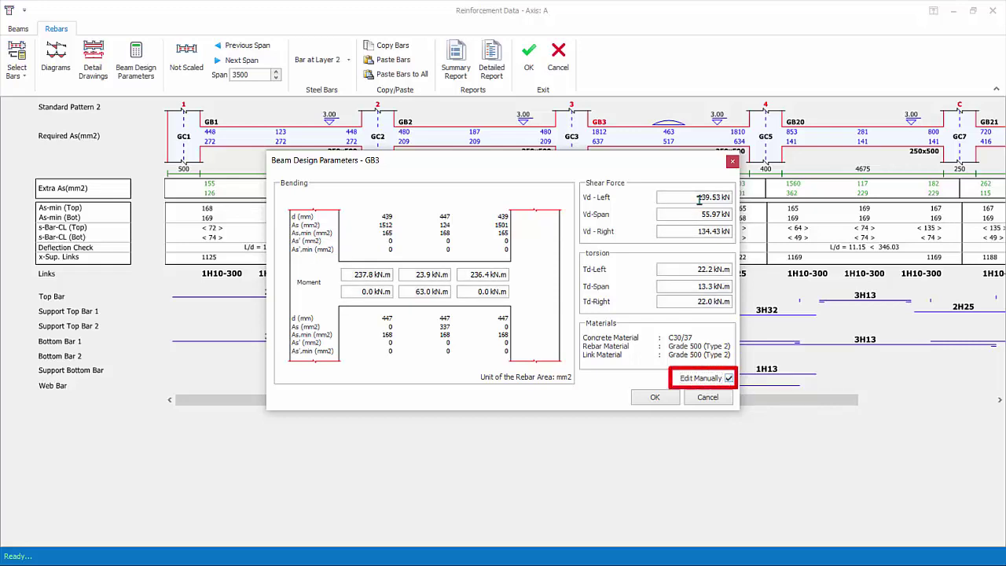
mouse_move(697, 198)
mouse_down()
mouse_move(737, 200)
mouse_move(726, 217)
mouse_up()
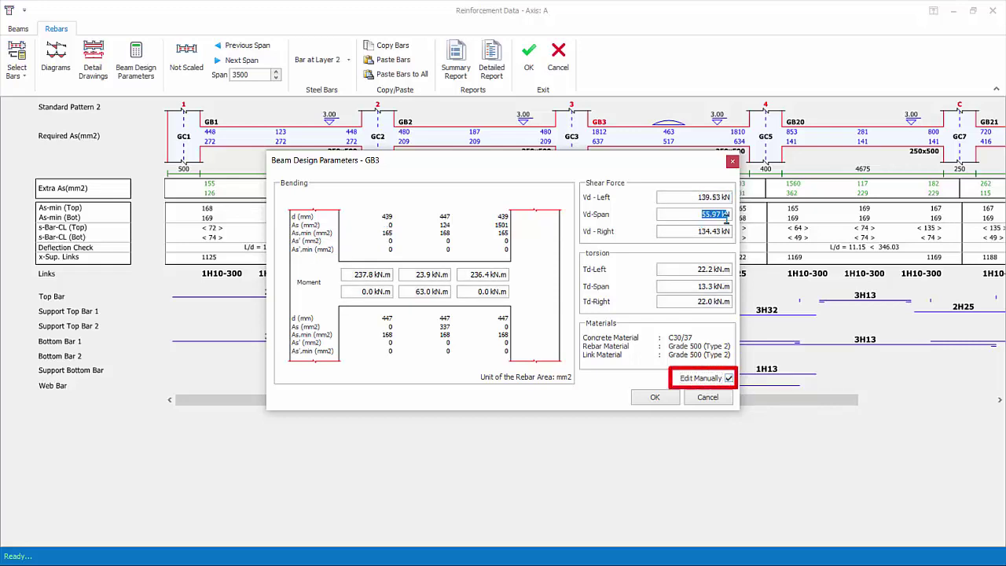
click(707, 397)
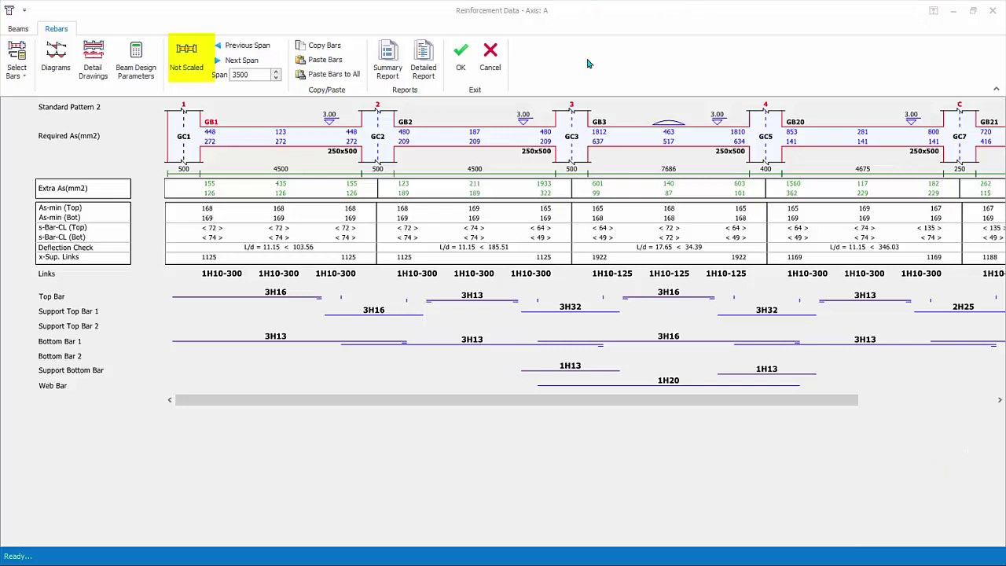
- Draw axis A's bar layout to scale, step through spans, and set span width to 4000
click(191, 68)
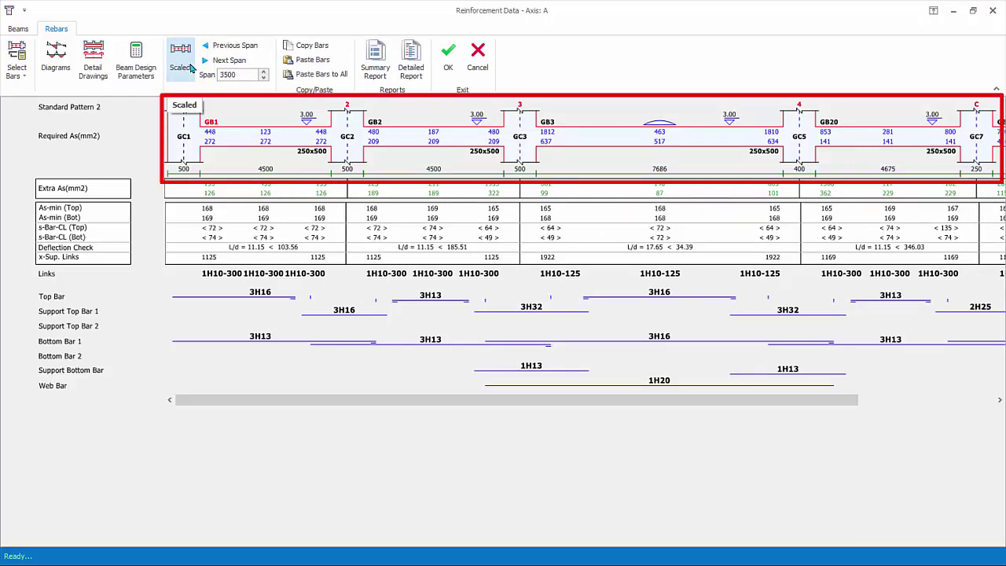
click(228, 61)
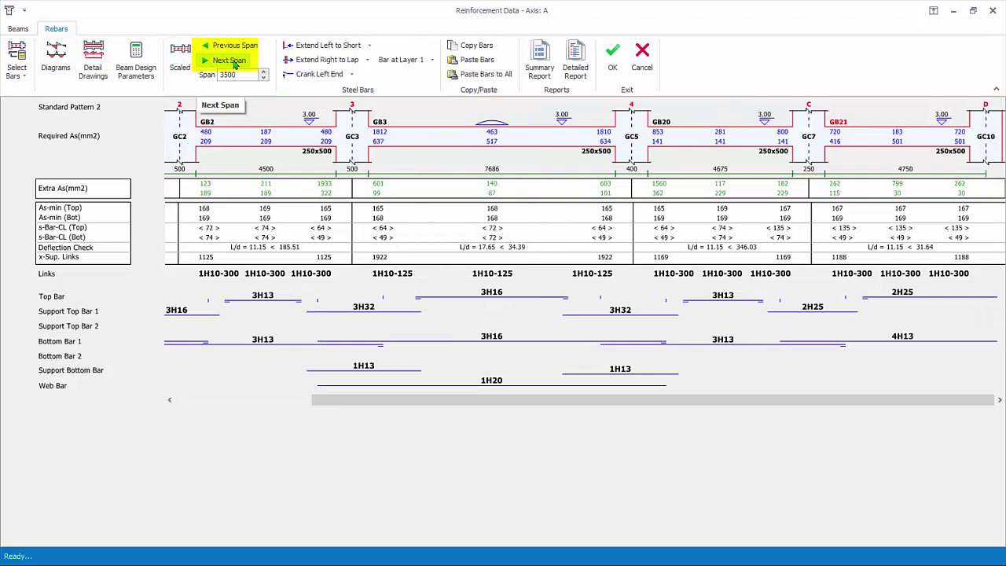
click(228, 60)
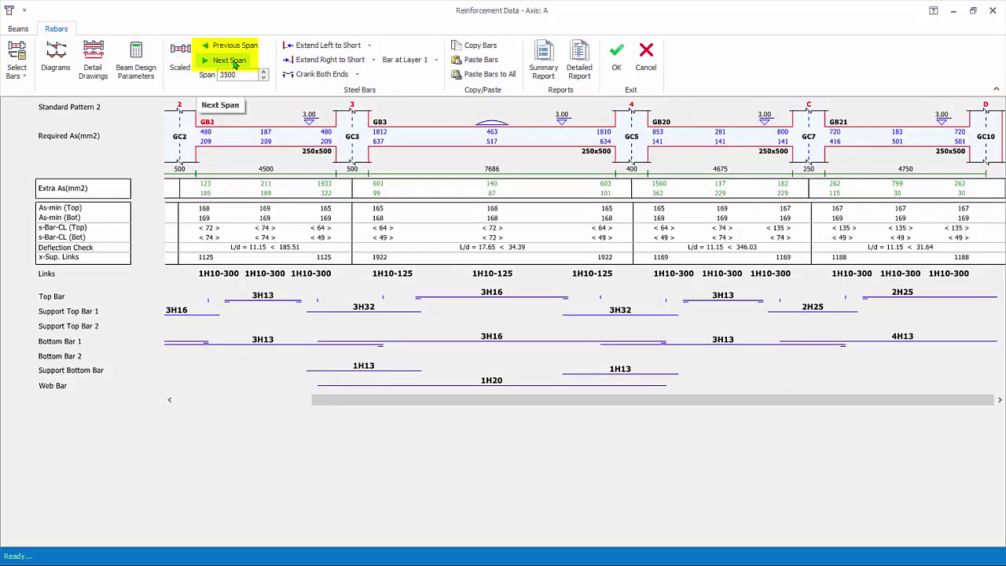
drag(411, 400, 216, 400)
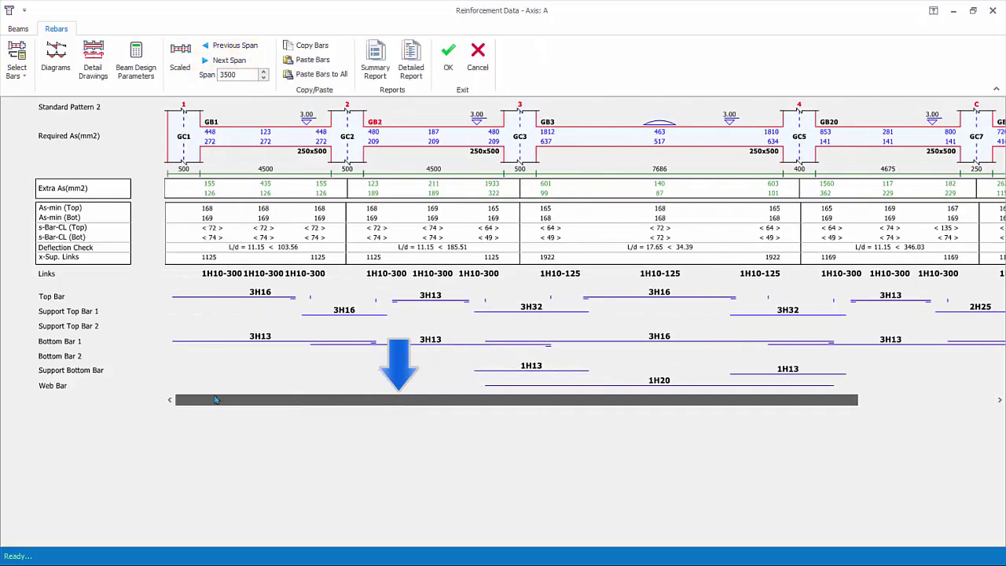
drag(216, 400, 263, 393)
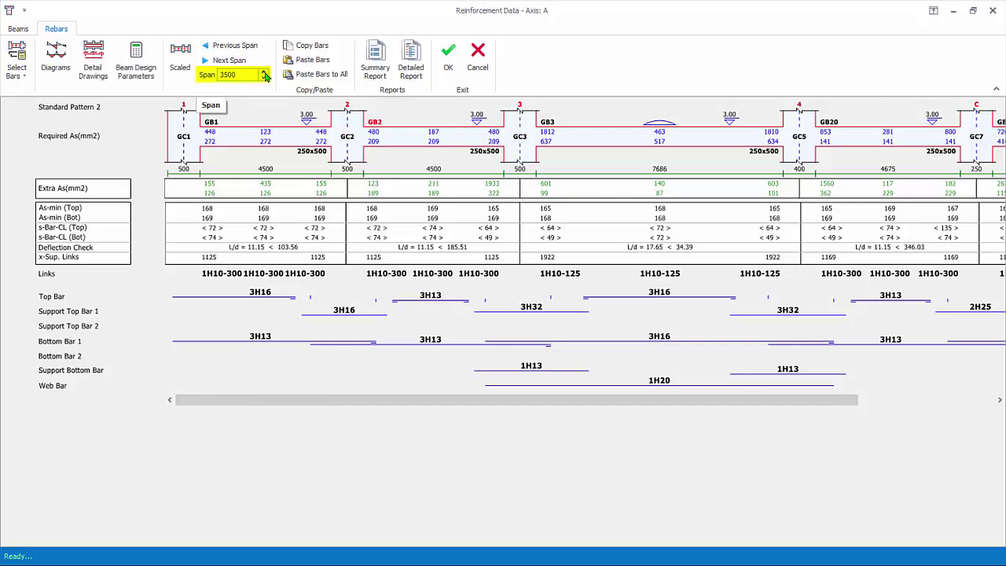
click(265, 71)
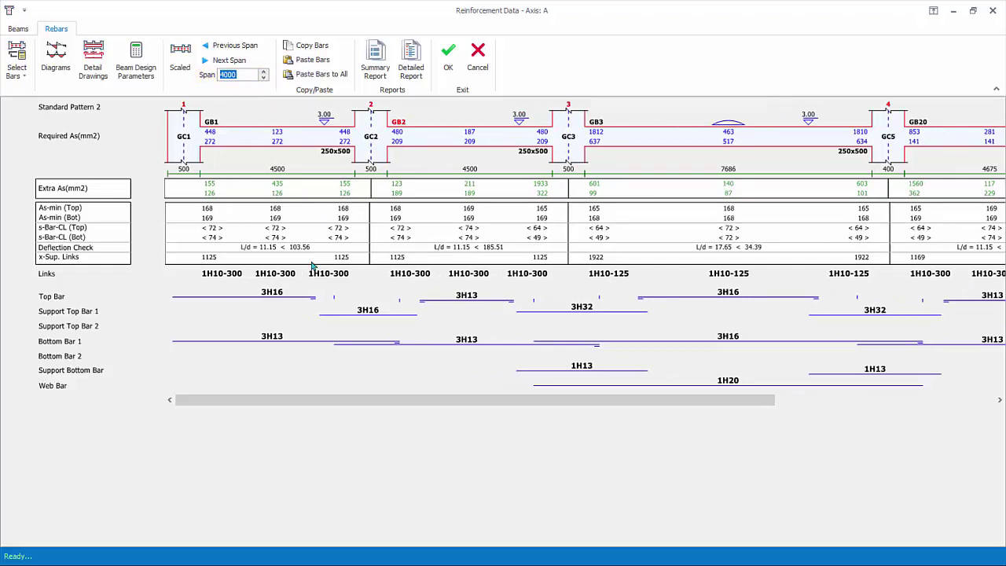
click(281, 294)
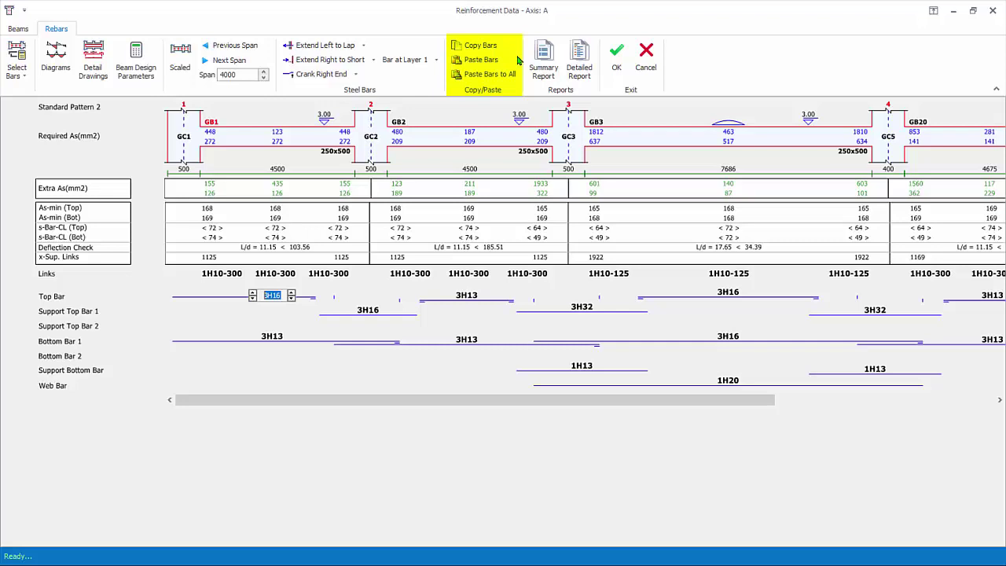
- Copy GB3's bars onto GB2, giving it 3H16 top and bottom bars
click(733, 297)
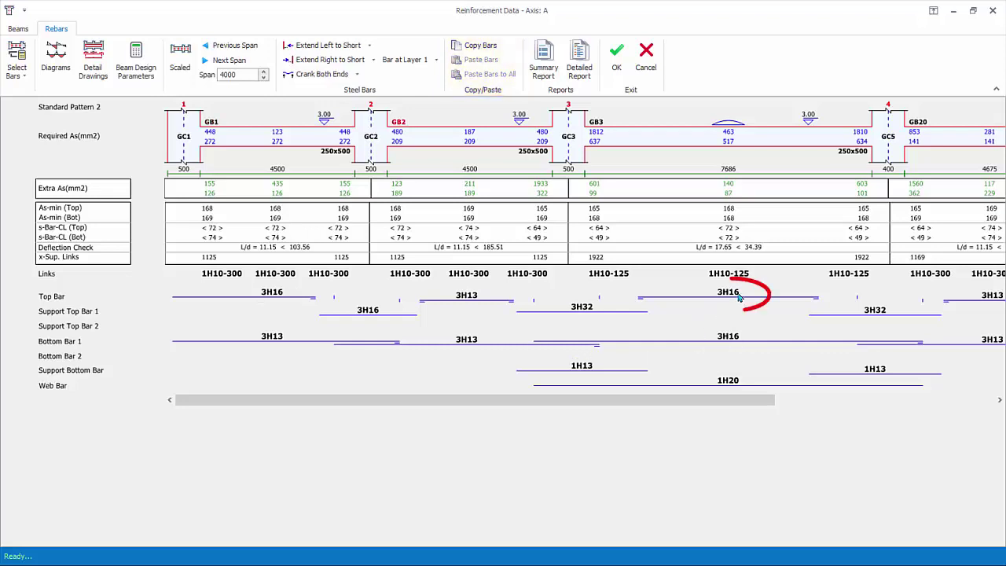
double_click(733, 297)
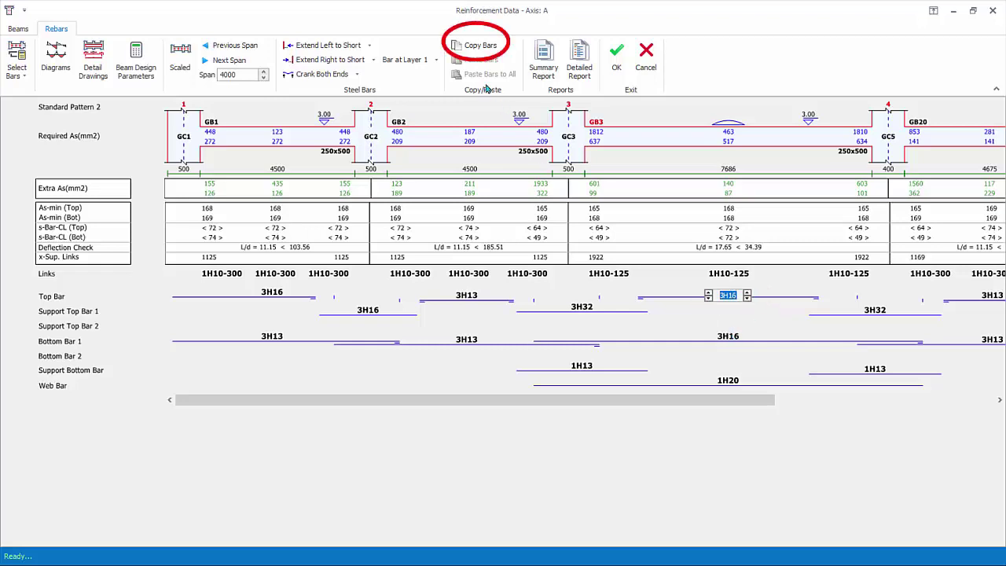
click(476, 46)
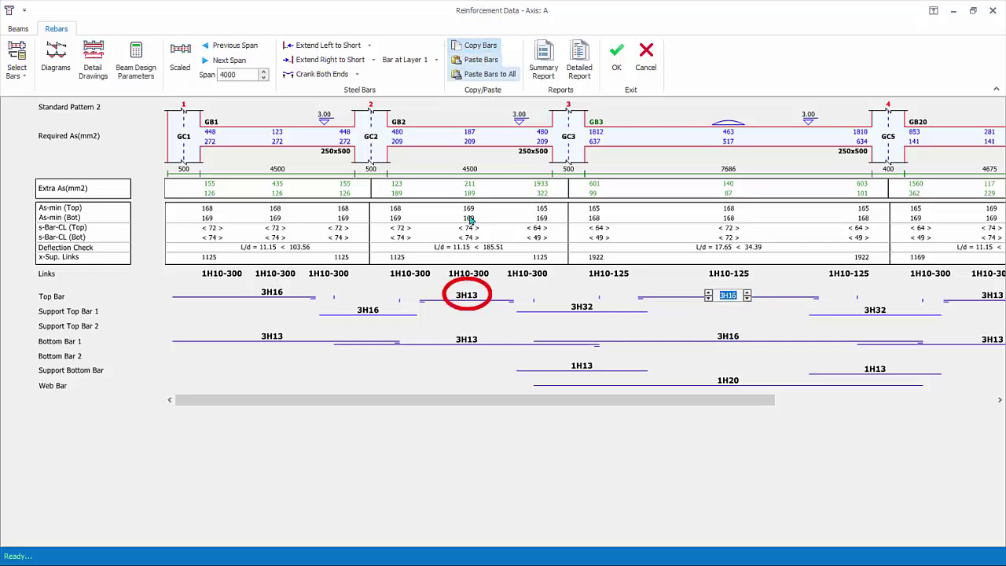
double_click(467, 295)
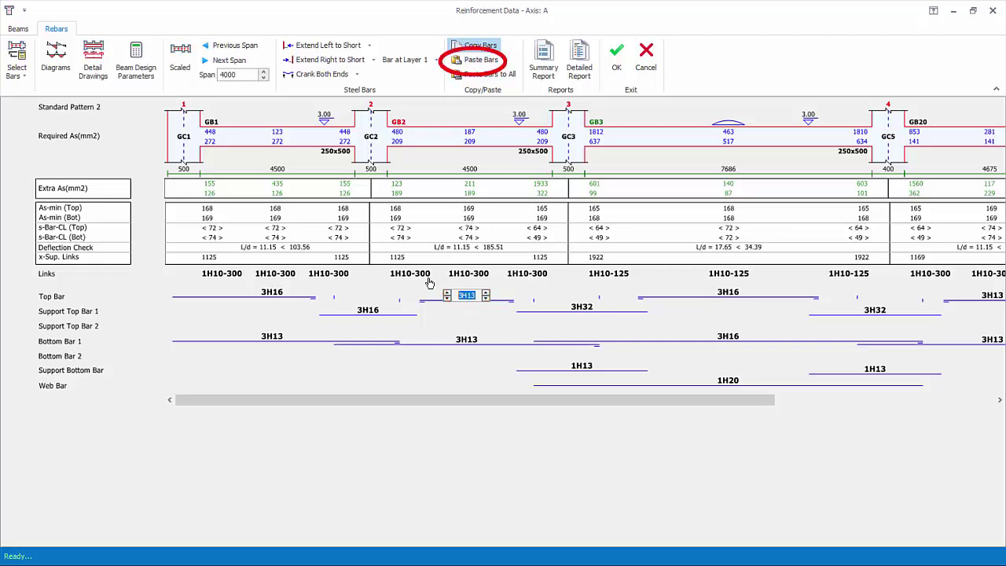
click(476, 60)
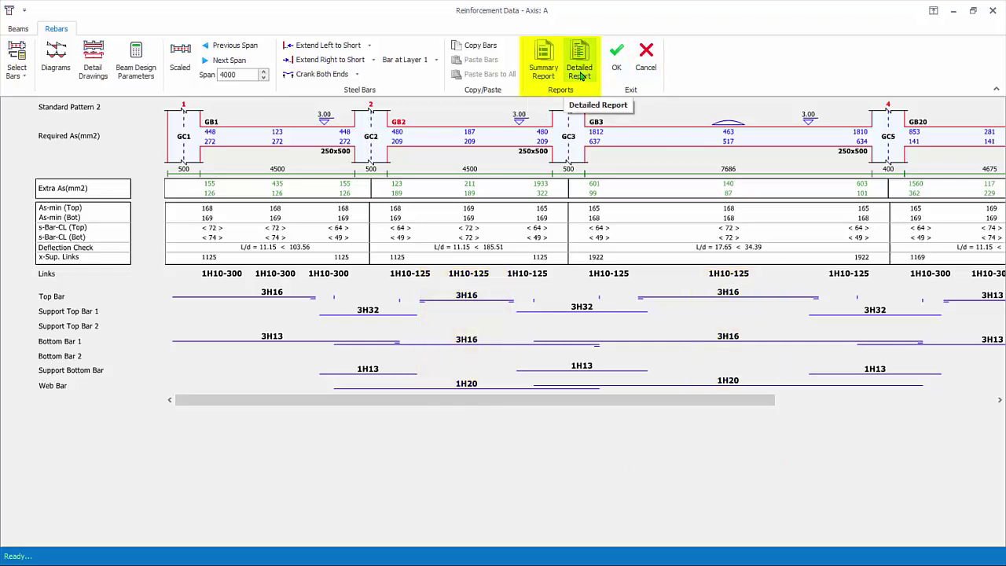
- Leave axis A's reinforcement data and enable storey and axis filters on the beam table
click(646, 69)
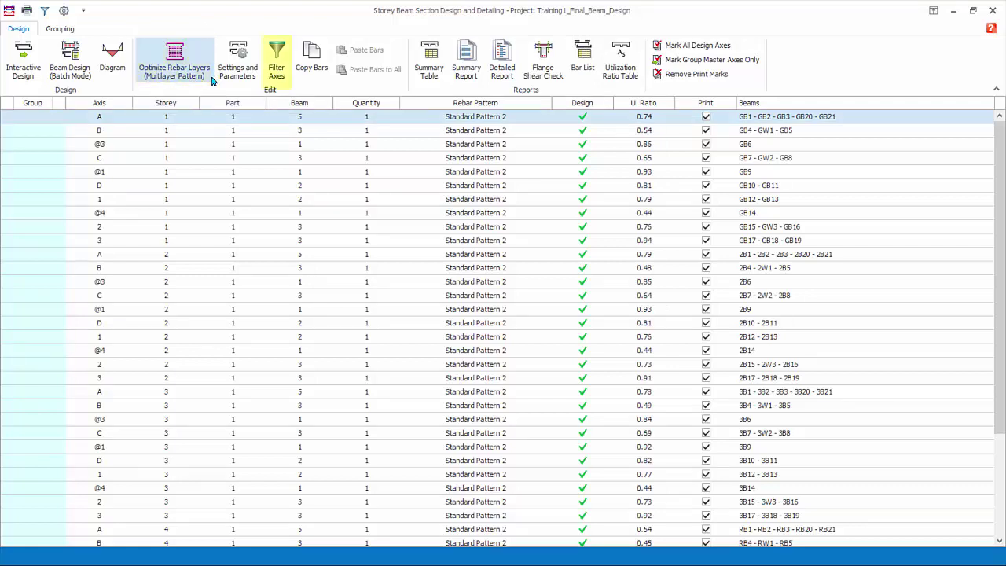
click(277, 72)
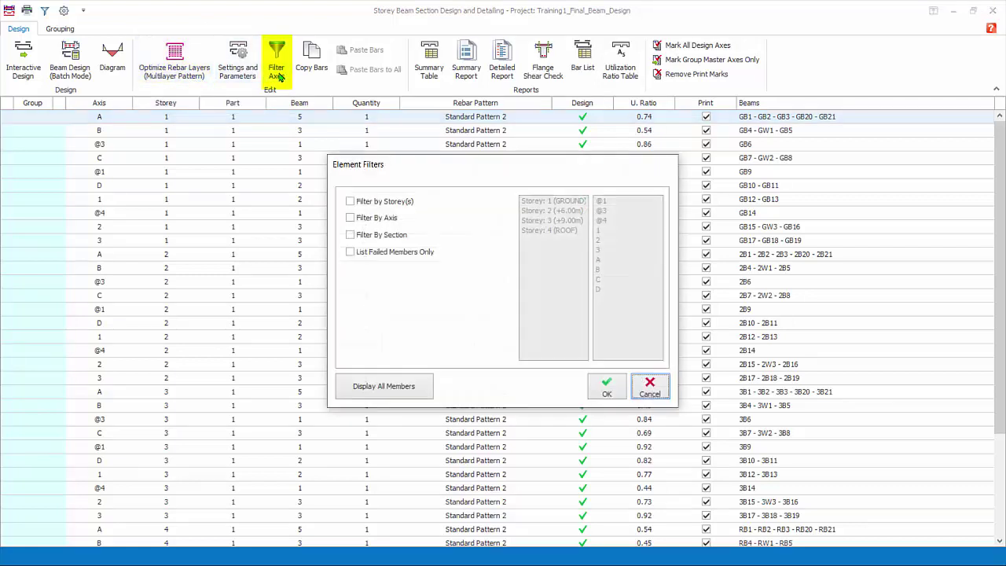
click(351, 203)
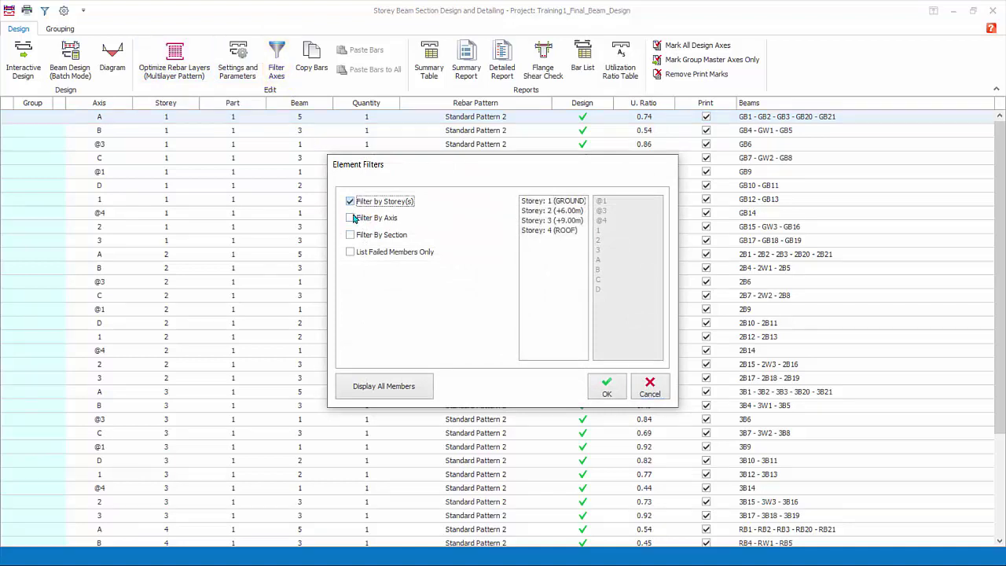
click(352, 220)
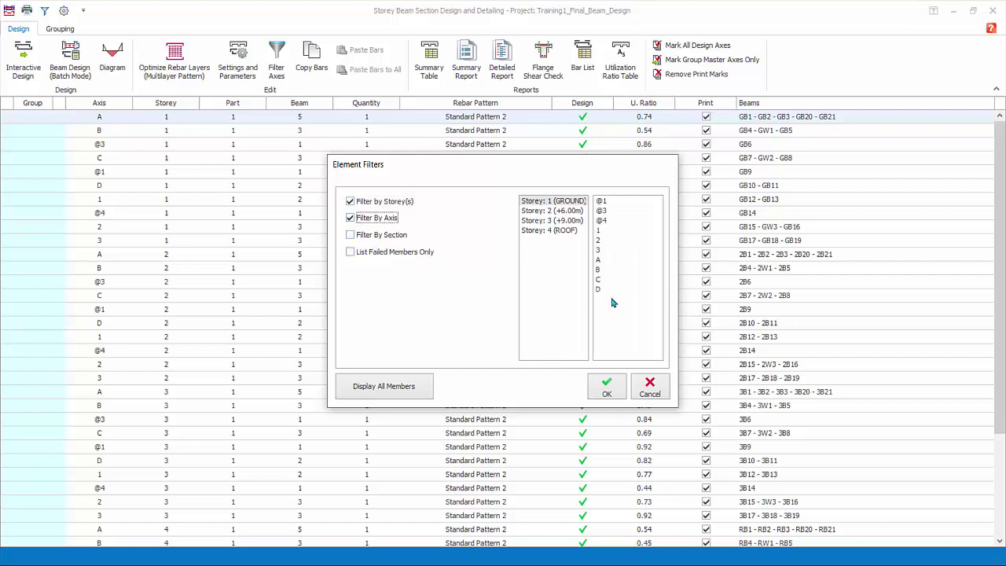
- Try storey 3, axes 1 and A, and failed-only filters, then discard them unapplied
click(572, 221)
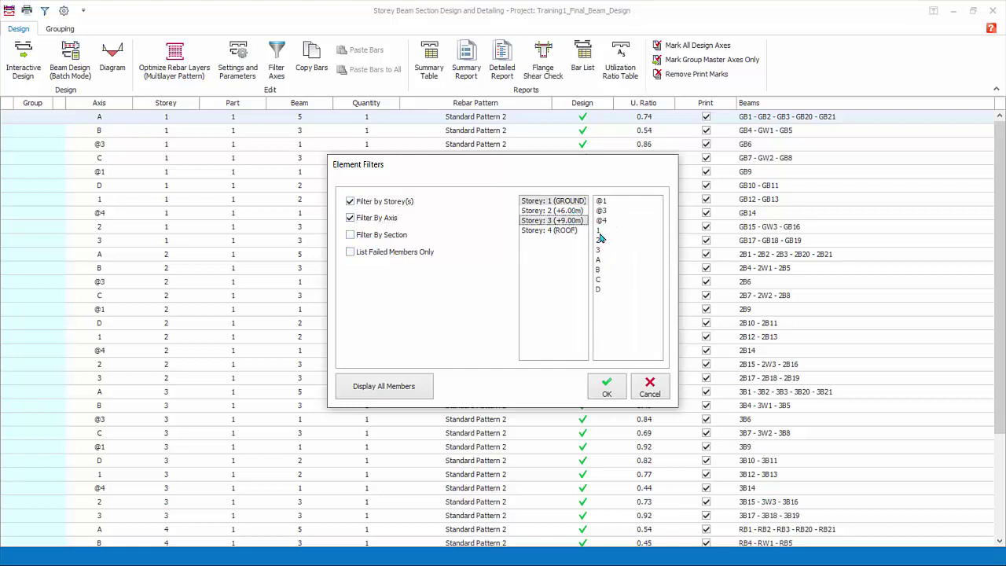
click(601, 232)
click(600, 260)
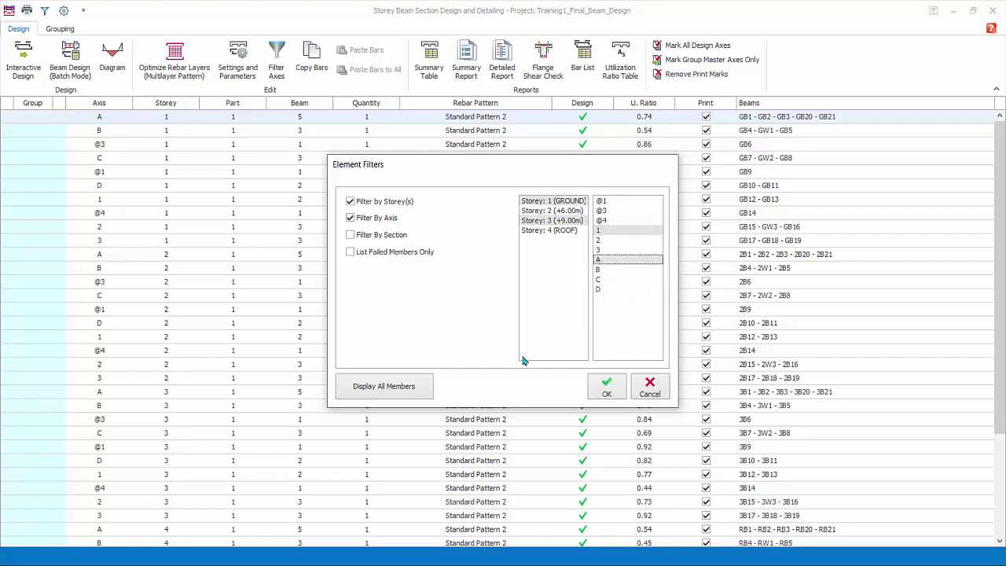
click(370, 258)
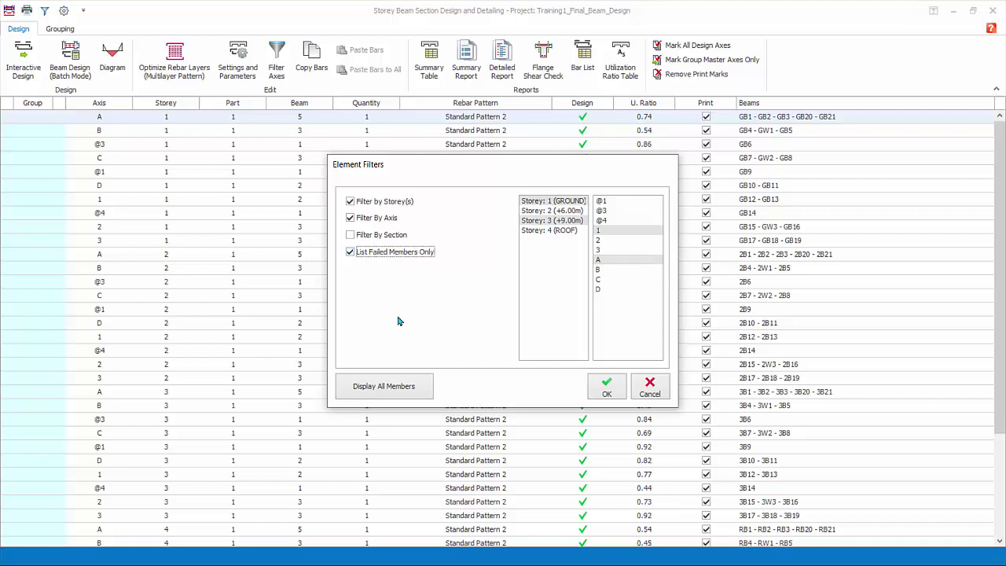
click(649, 390)
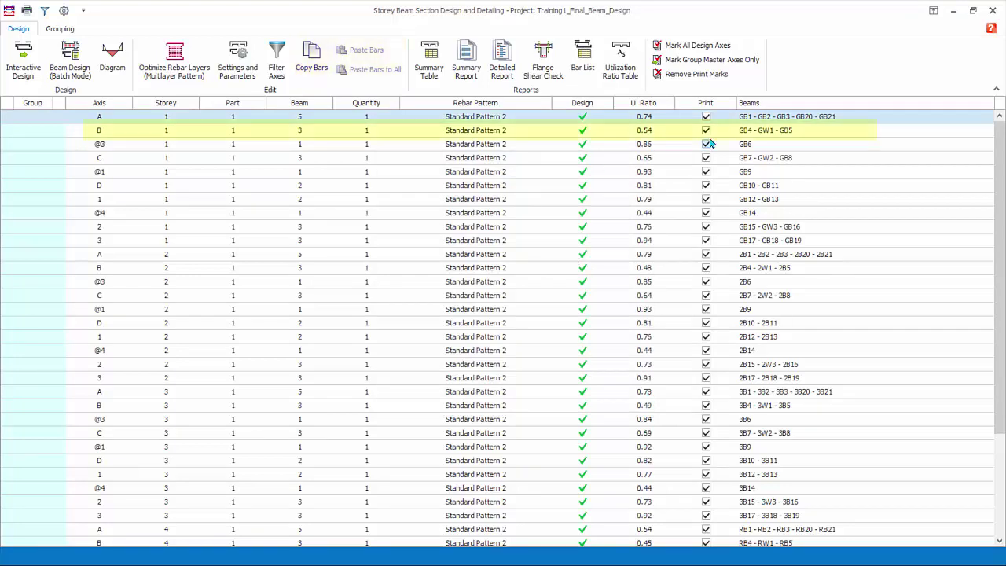
- Copy Bars from the axis B storey 1 row and Paste Bars onto the axis C storey 1 row
click(766, 135)
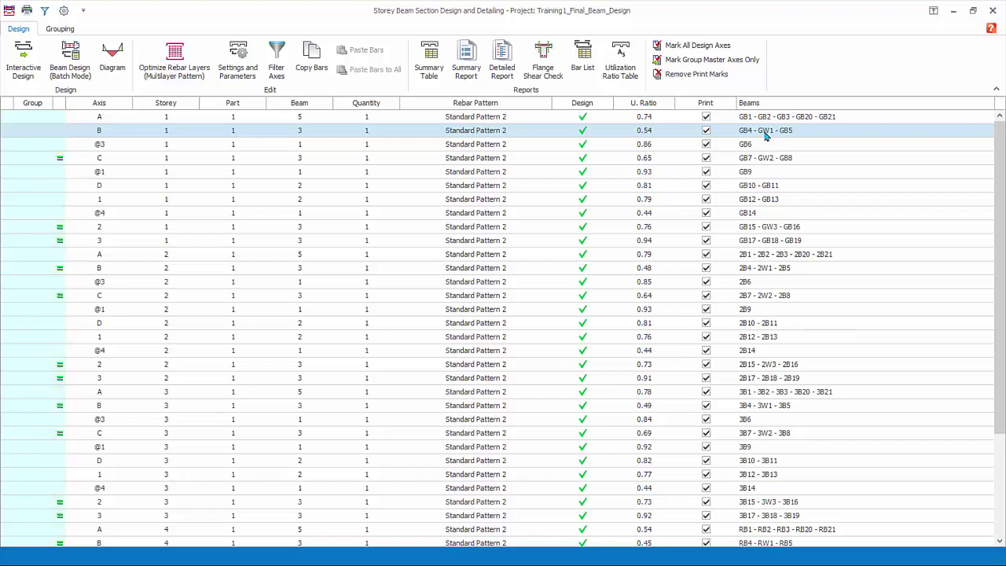
click(315, 68)
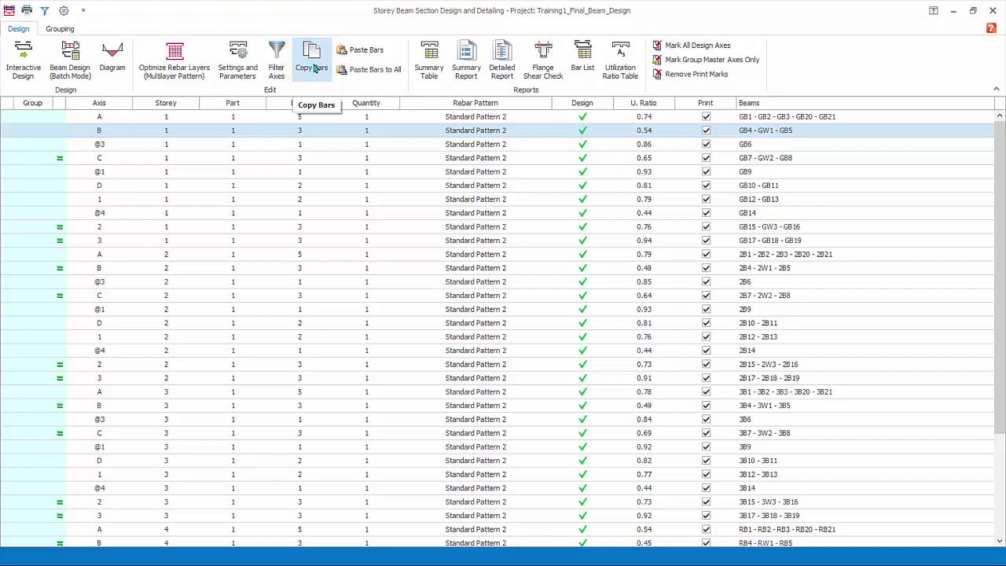
click(756, 159)
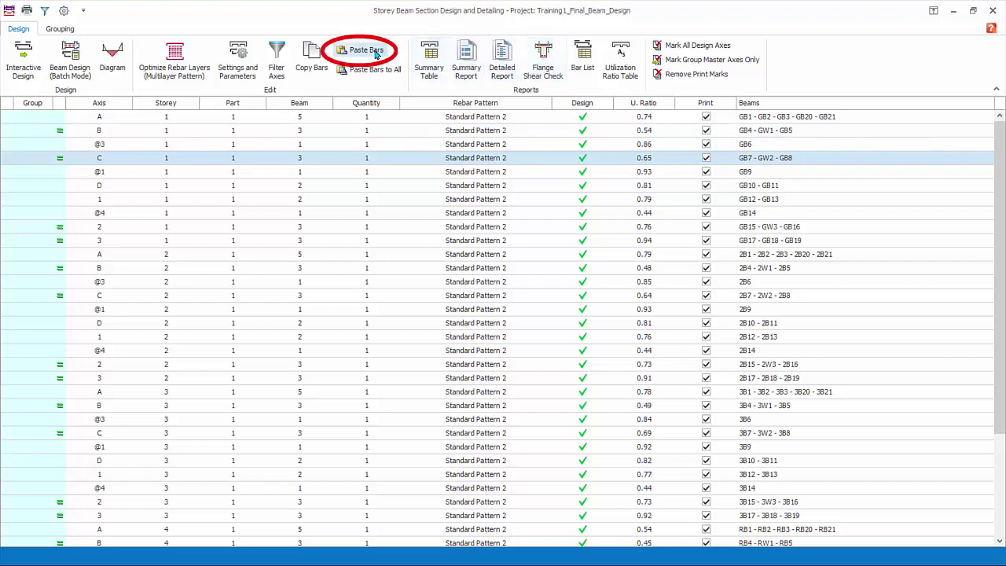
click(375, 53)
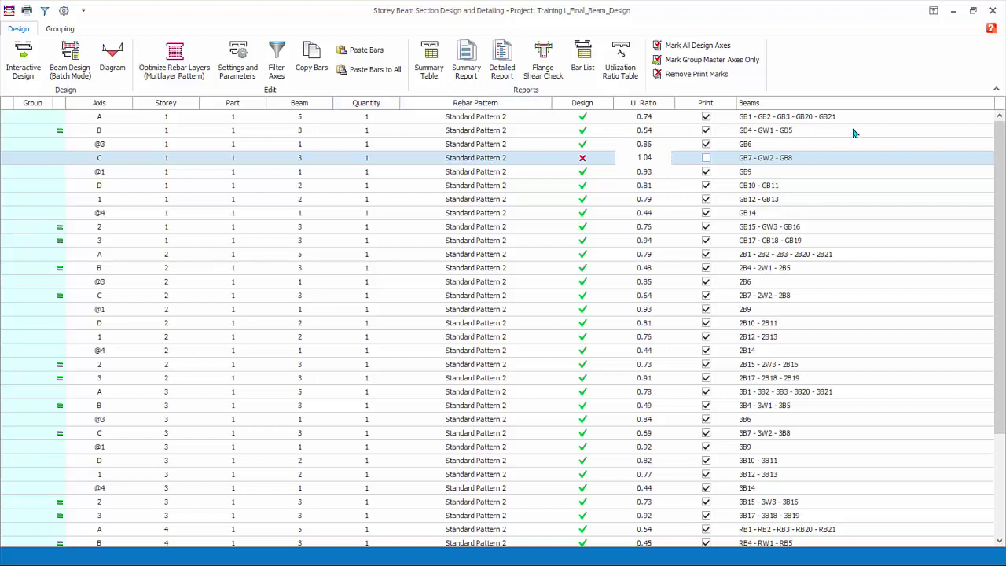
- Close the Storey Beam Section Design and Detailing window, returning to the storey 4 plan
click(998, 12)
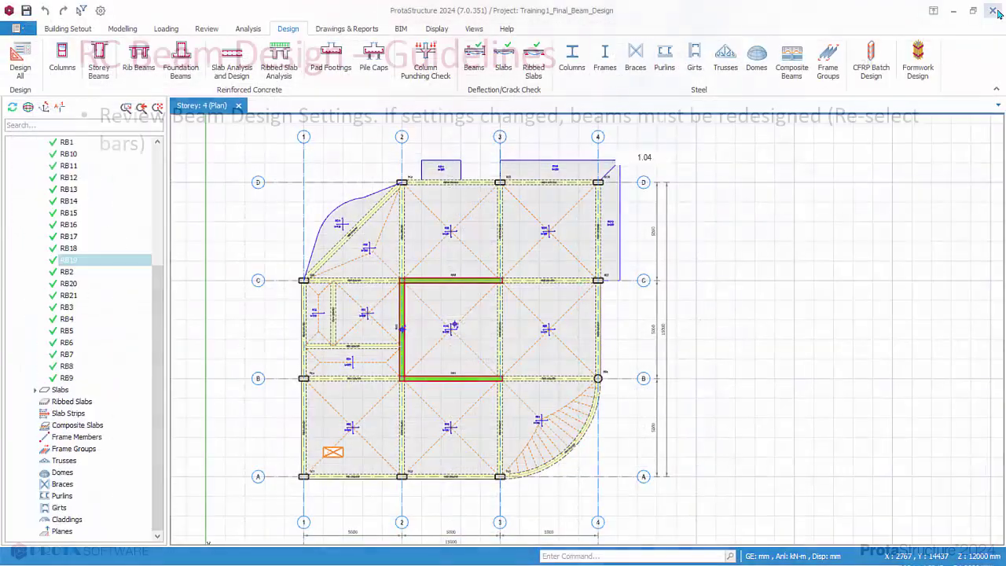